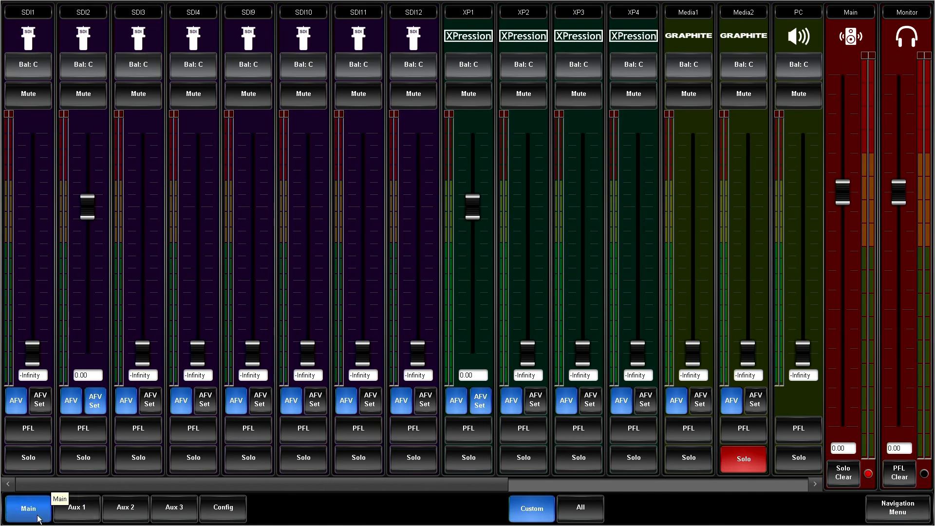
Review the Aux 1, Aux 2, Aux 3 and Main mixes, including all Main channel strips, and open the mixer's channel configuration
{"action": "left_click", "coordinate": [81, 516]}
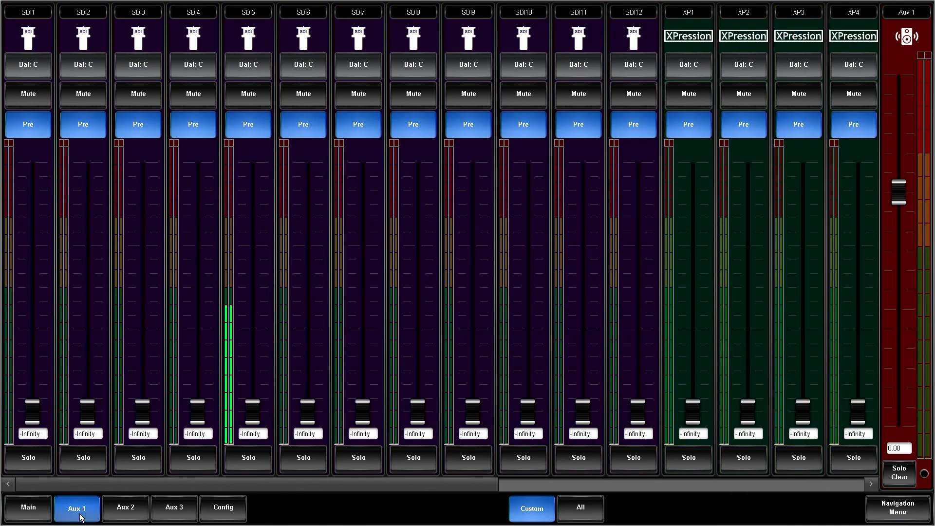
{"action": "left_click", "coordinate": [125, 508]}
{"action": "left_click", "coordinate": [162, 511]}
{"action": "left_click", "coordinate": [28, 508]}
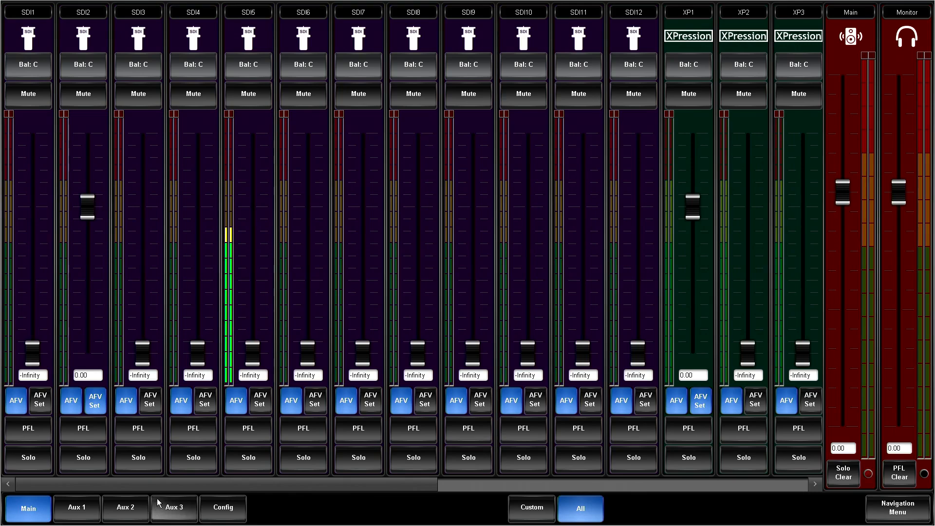
{"action": "left_click_drag", "start_coordinate": [154, 484], "coordinate": [329, 496]}
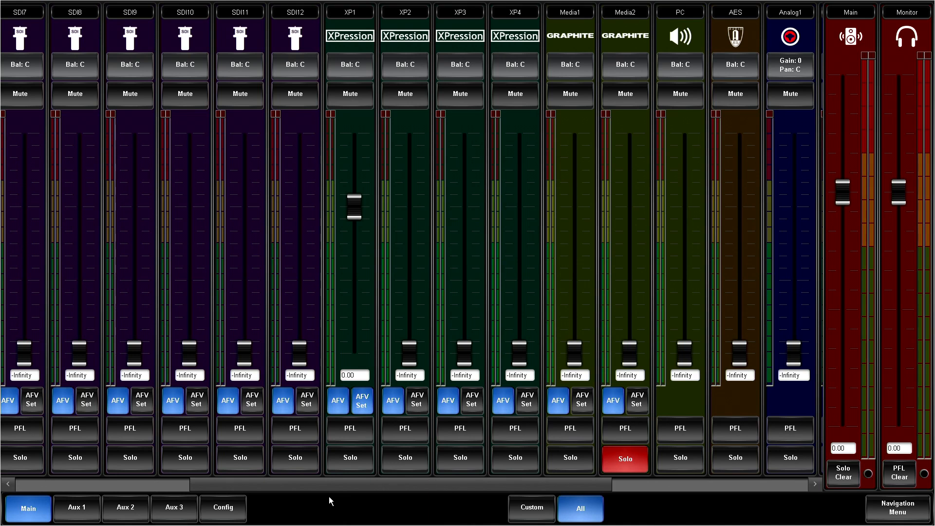
{"action": "left_click_drag", "start_coordinate": [330, 496], "coordinate": [580, 476]}
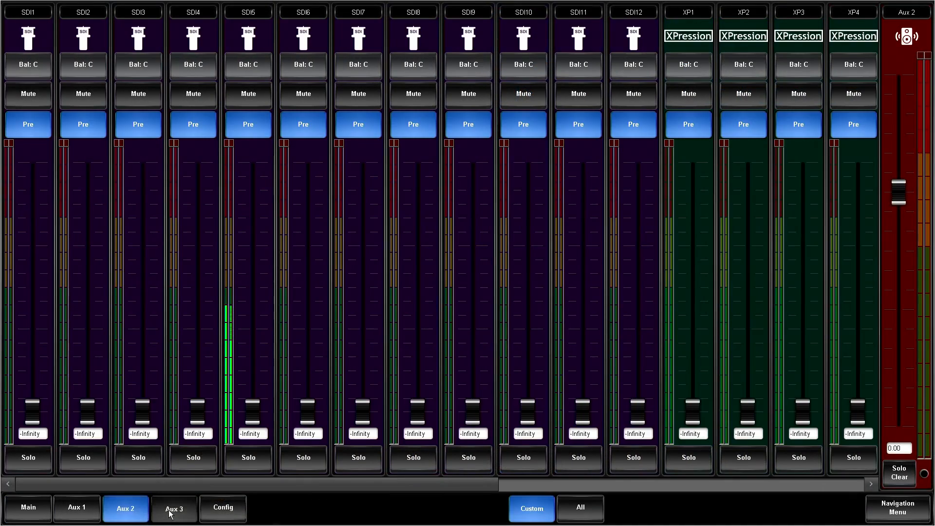
{"action": "left_click", "coordinate": [172, 509]}
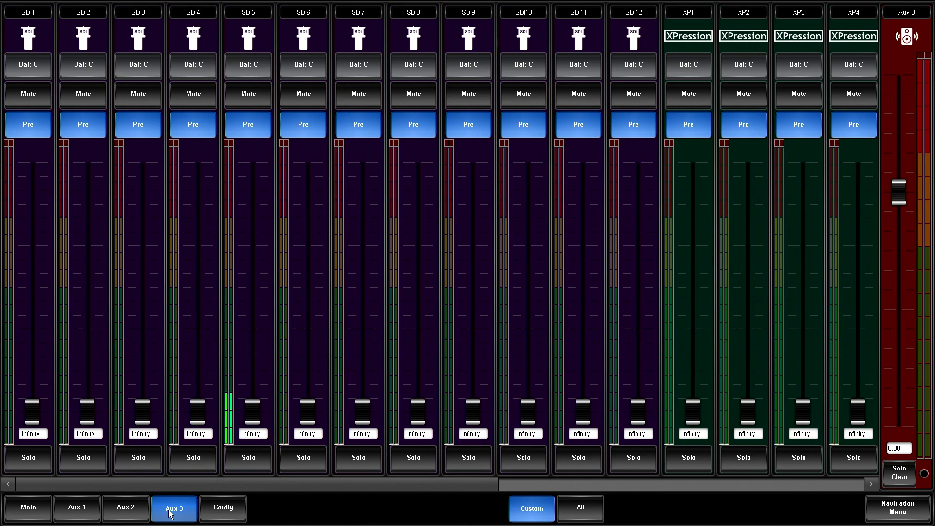
{"action": "left_click", "coordinate": [29, 514]}
{"action": "left_click", "coordinate": [229, 509]}
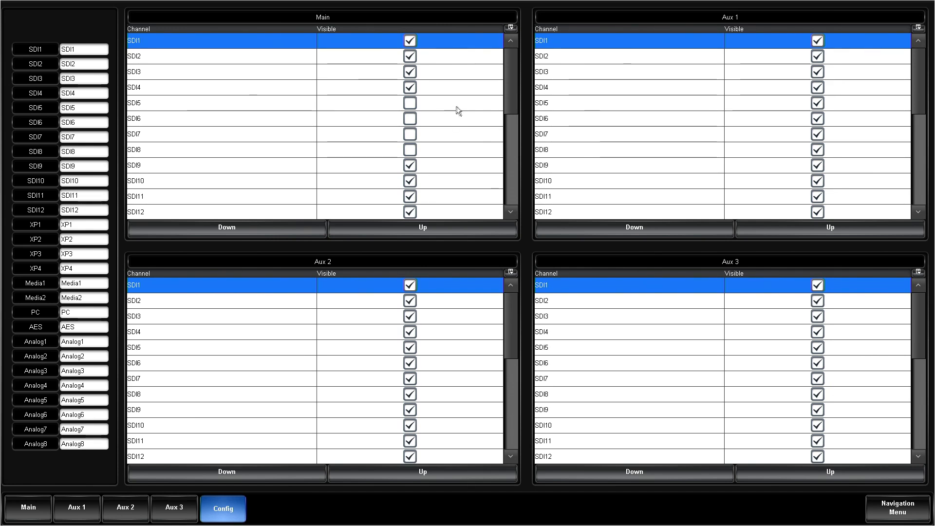
Move the SDI4 channel up one place in the Main channel order and back down again
{"action": "left_click", "coordinate": [219, 96]}
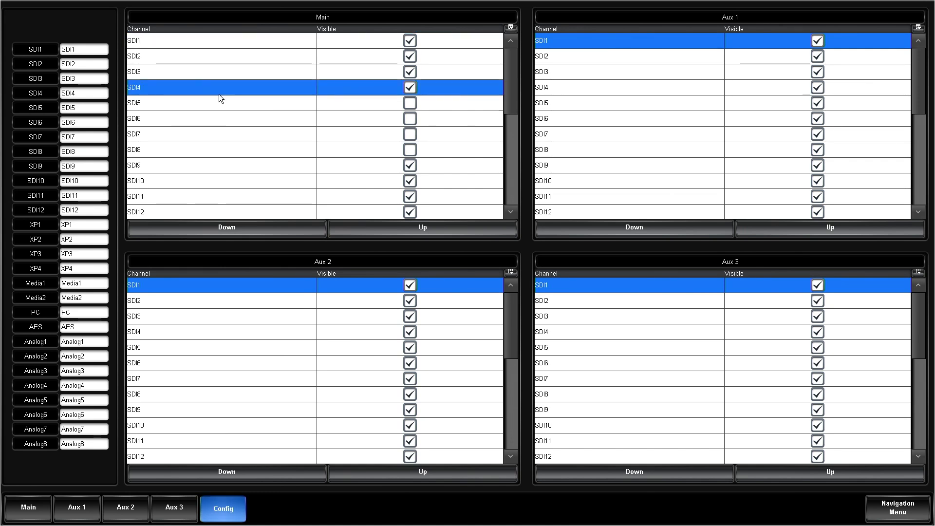
{"action": "left_click", "coordinate": [343, 230]}
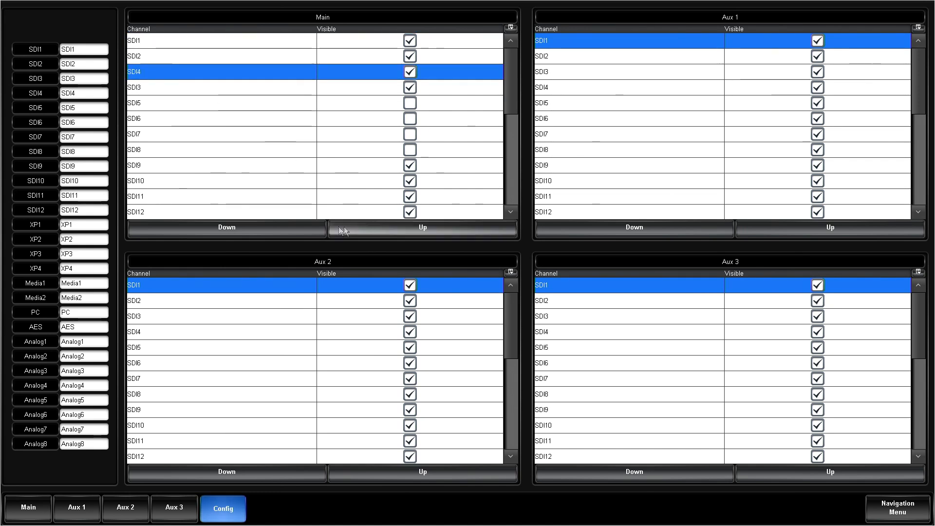
{"action": "left_click", "coordinate": [285, 230]}
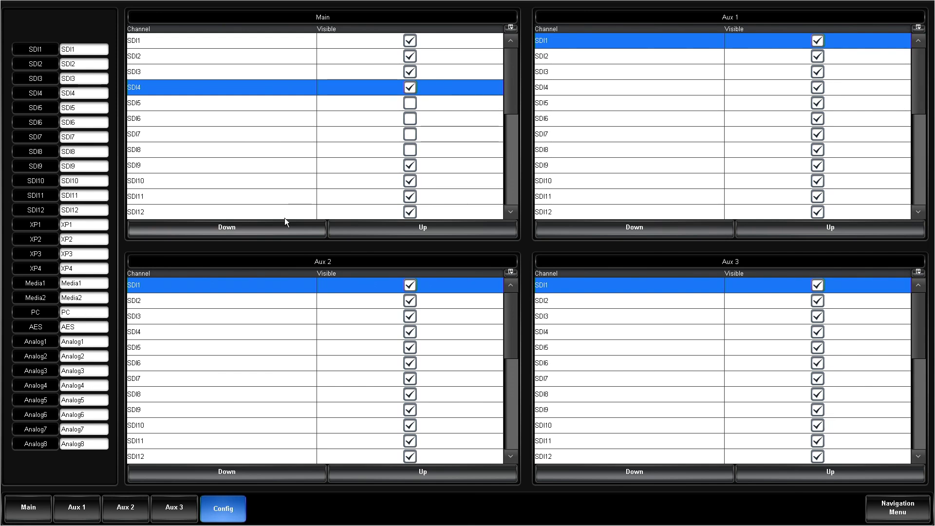
For the Main mix's custom layout, hide channels SDI9 to SDI12 and make SDI5 and SDI6 visible
{"action": "left_click", "coordinate": [409, 103]}
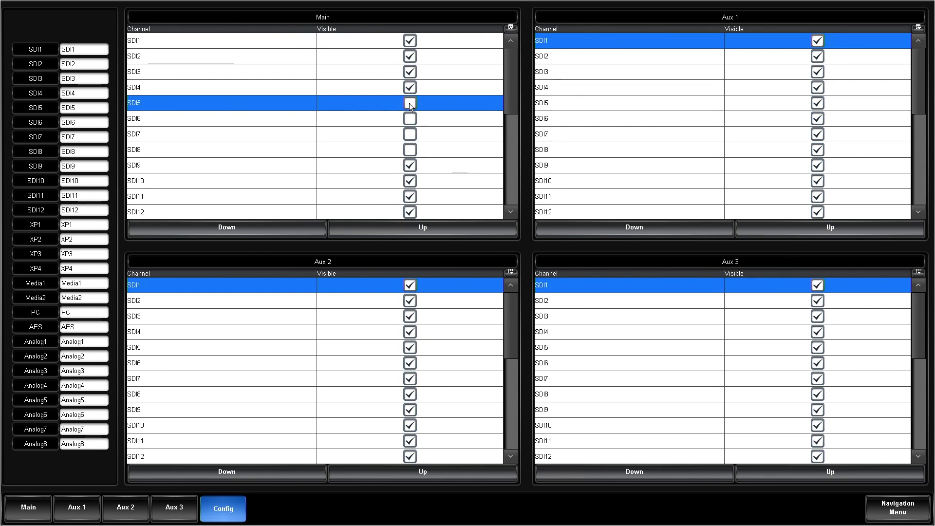
{"action": "left_click", "coordinate": [409, 165]}
{"action": "left_click", "coordinate": [410, 181]}
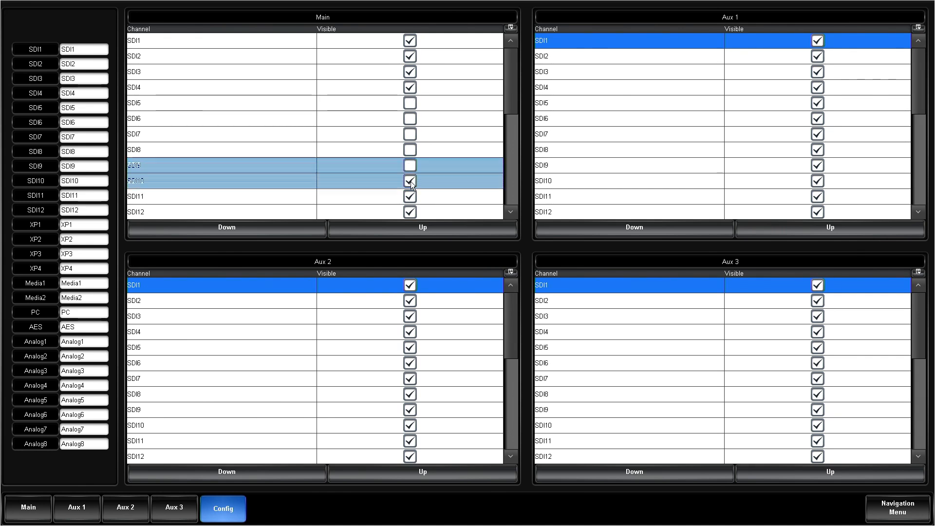
{"action": "left_click", "coordinate": [410, 196]}
{"action": "left_click", "coordinate": [410, 208]}
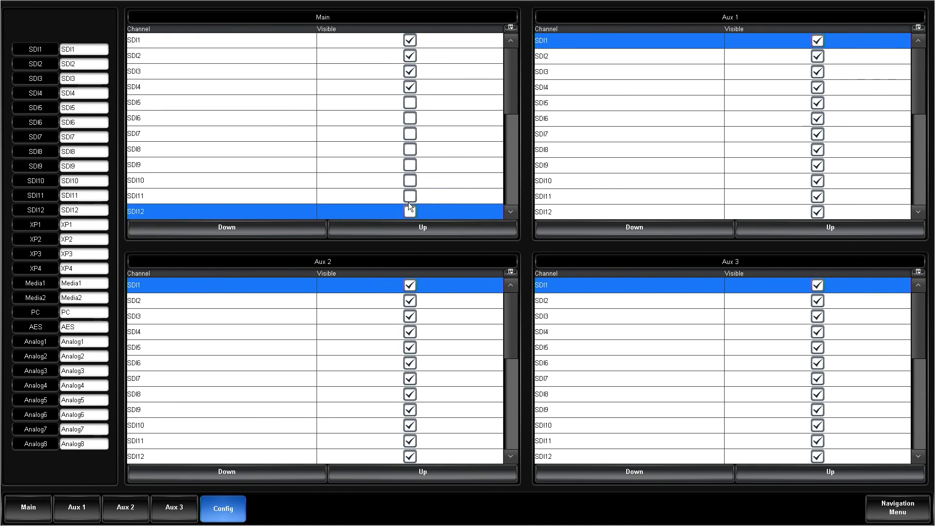
{"action": "left_click", "coordinate": [410, 103]}
{"action": "left_click", "coordinate": [411, 119]}
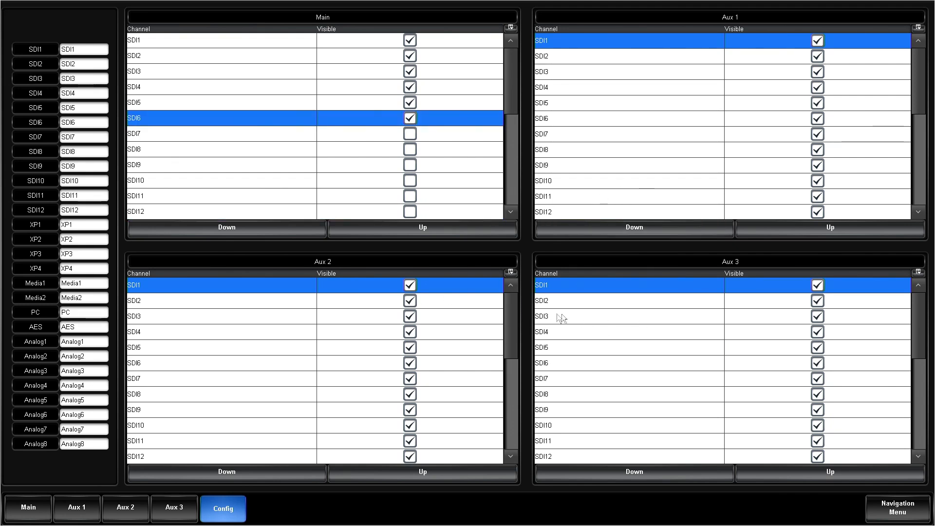
{"action": "left_click", "coordinate": [578, 295]}
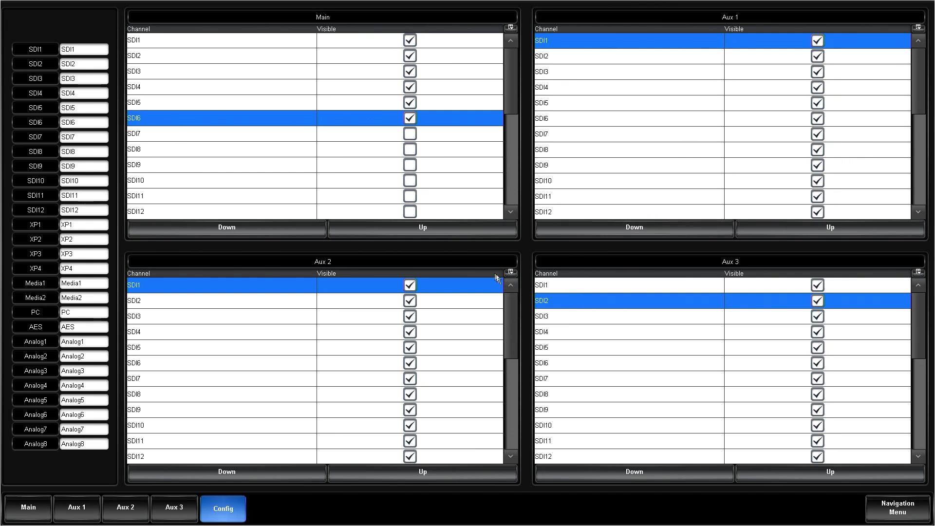
Compare the Main mix's Custom channel layout with the layout showing all channels
{"action": "left_click", "coordinate": [27, 507]}
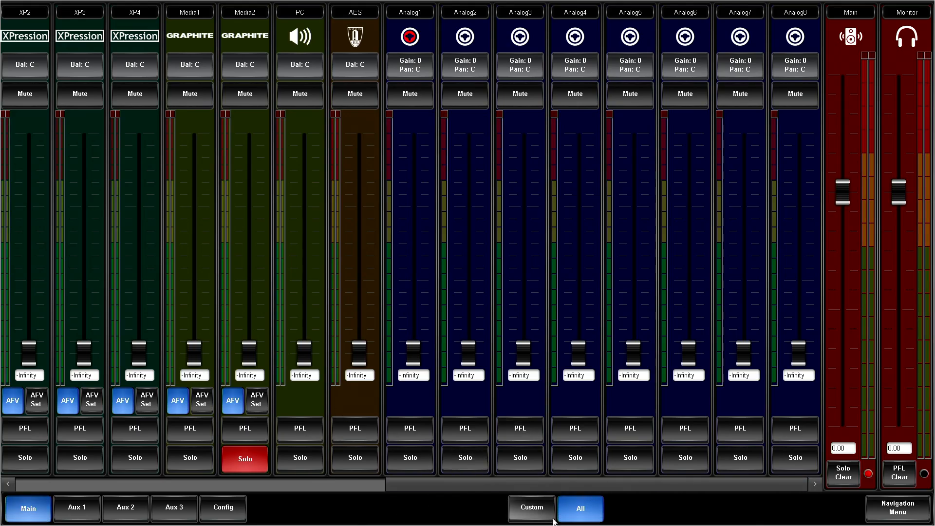
{"action": "left_click", "coordinate": [526, 515]}
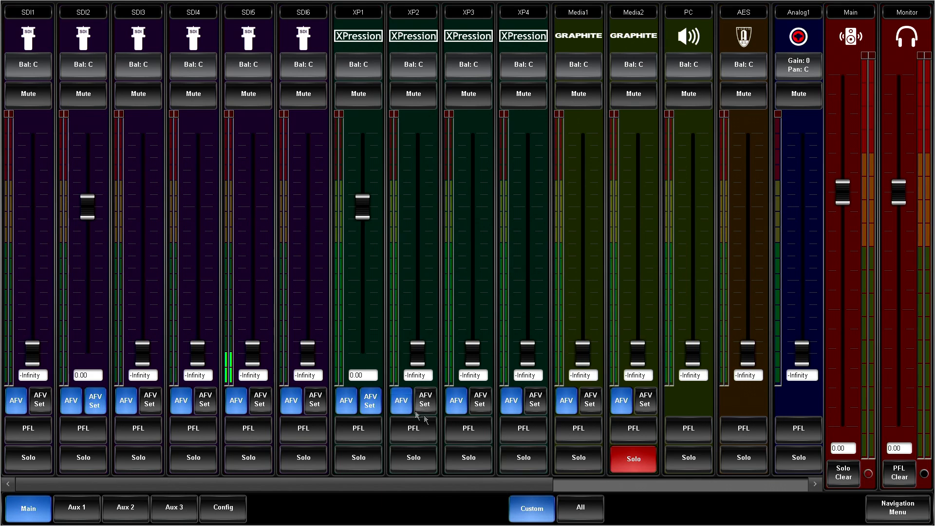
{"action": "left_click", "coordinate": [579, 509]}
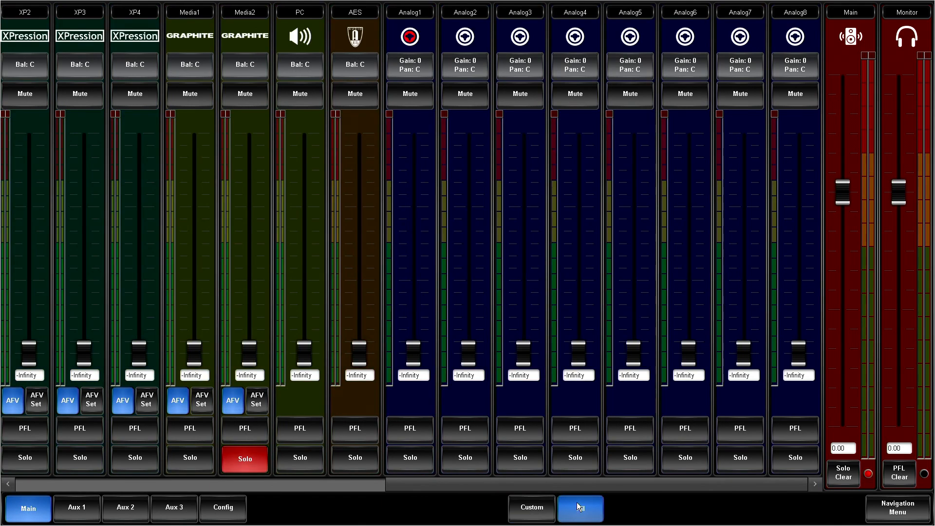
{"action": "left_click_drag", "start_coordinate": [533, 487], "coordinate": [314, 482]}
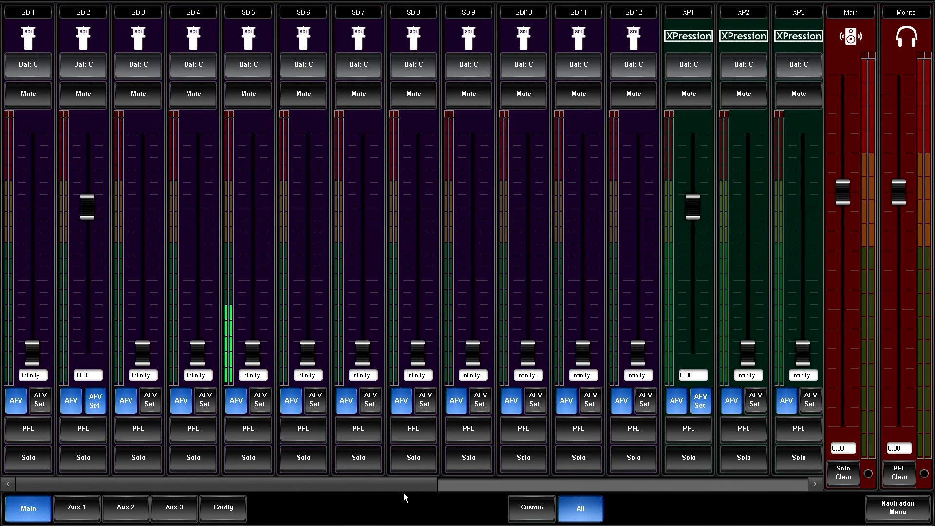
Open the system's output configuration and examine the audio mix choices for XPIn1V without changing the assignment
{"action": "left_click", "coordinate": [887, 509]}
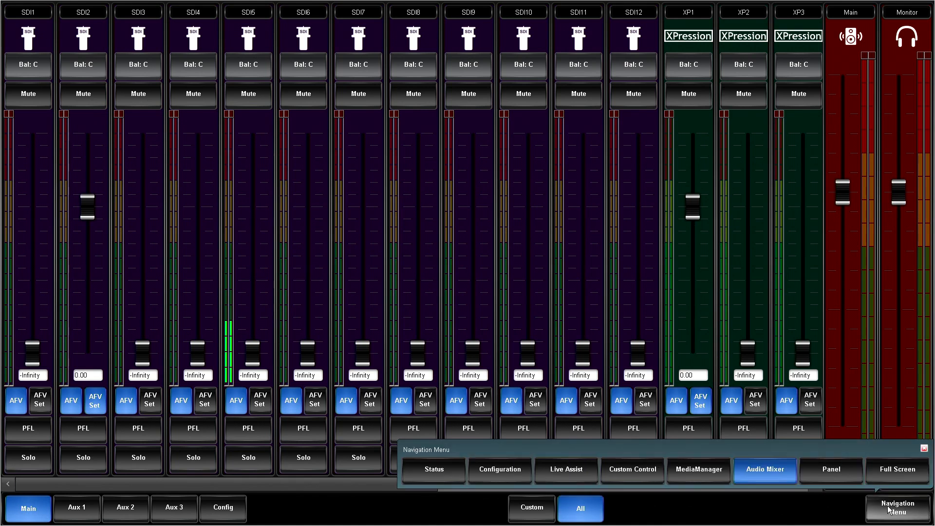
{"action": "left_click", "coordinate": [504, 469]}
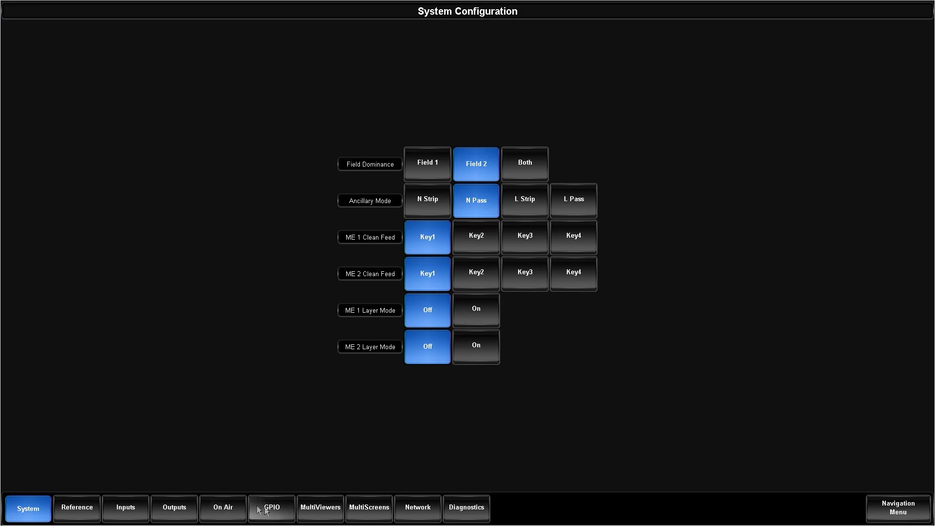
{"action": "left_click", "coordinate": [188, 512]}
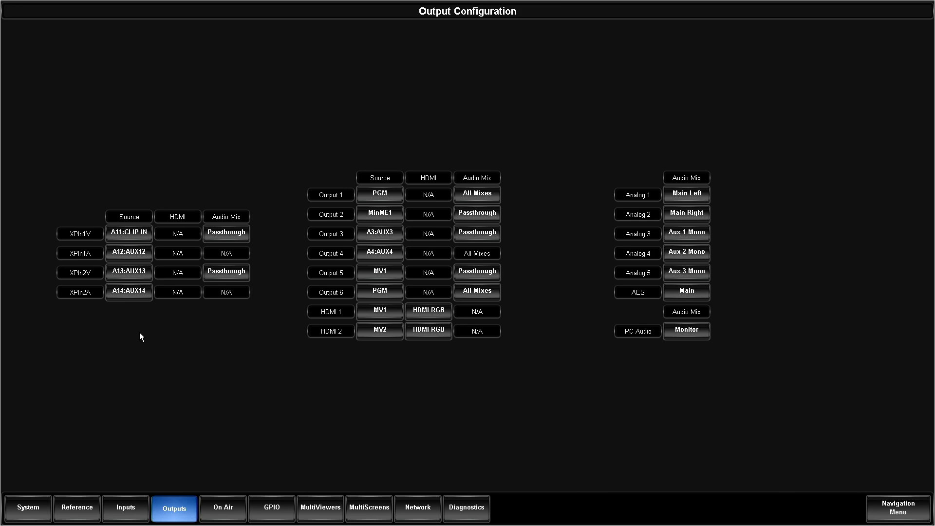
{"action": "left_click", "coordinate": [235, 231]}
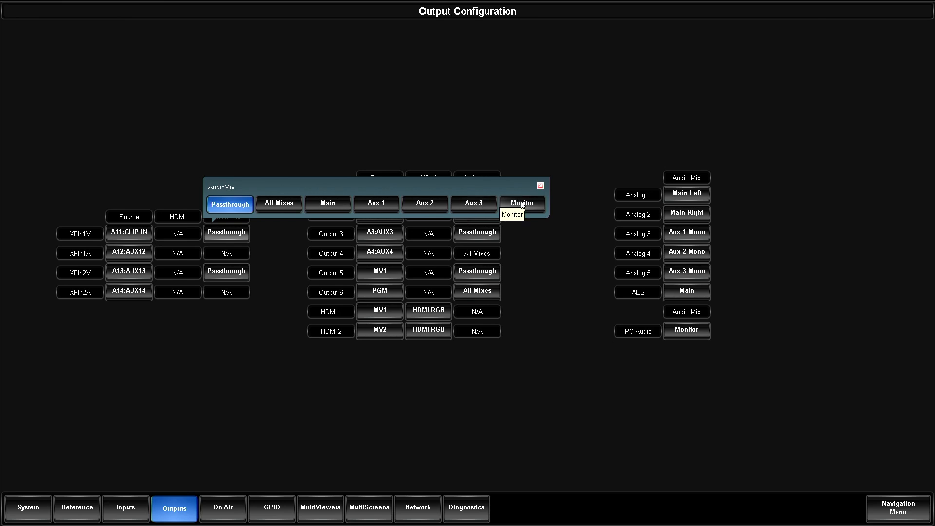
{"action": "left_click", "coordinate": [537, 243]}
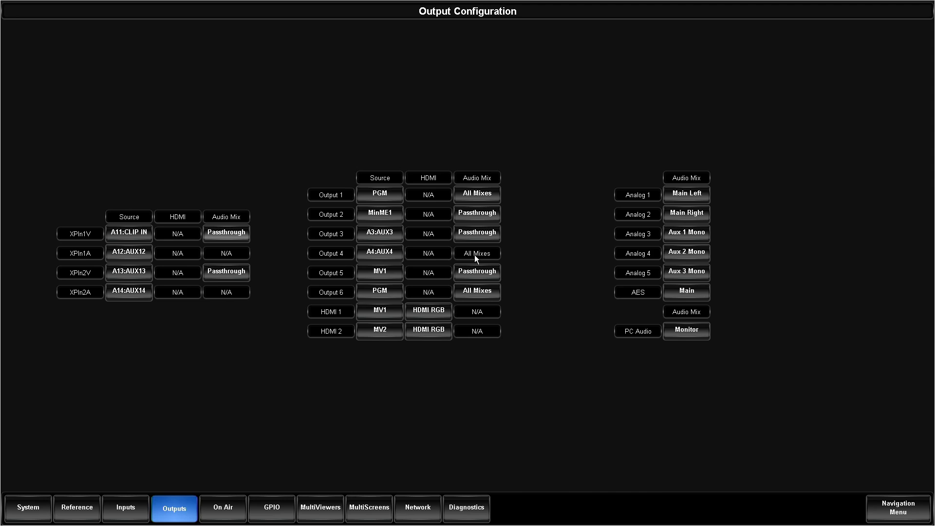
Try the Main, Aux 1, Aux 2, Aux 3 and Monitor audio mixes in turn on Output 1
{"action": "left_click", "coordinate": [471, 195]}
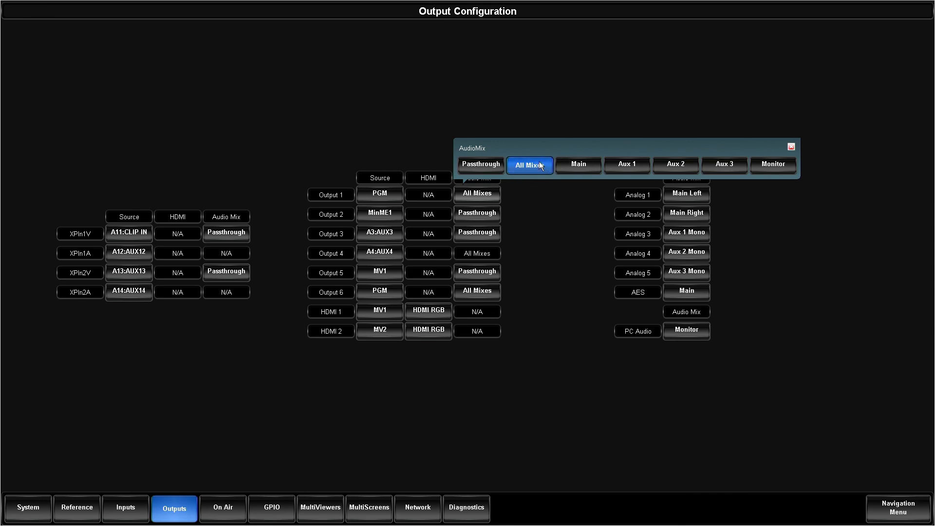
{"action": "left_click", "coordinate": [582, 166]}
{"action": "left_click", "coordinate": [484, 193]}
{"action": "left_click", "coordinate": [616, 165]}
{"action": "left_click", "coordinate": [463, 193]}
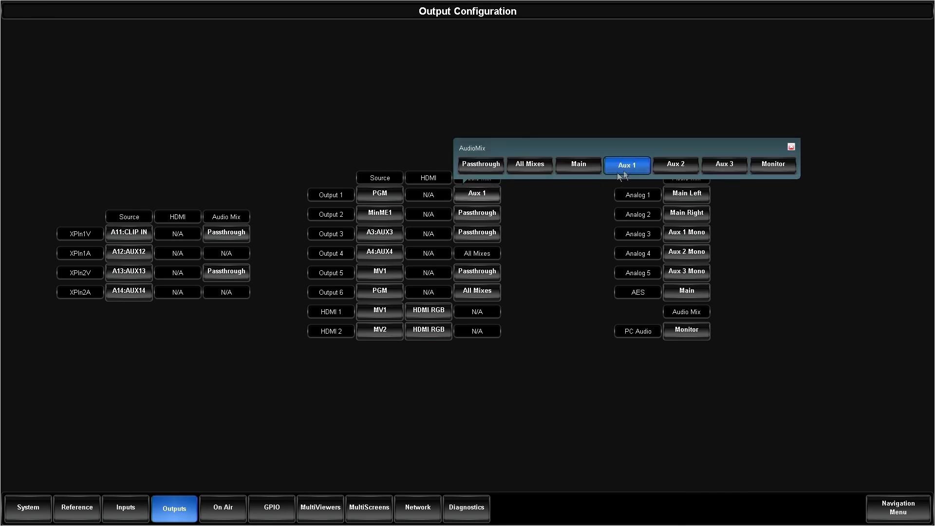
{"action": "left_click", "coordinate": [676, 164]}
{"action": "left_click", "coordinate": [480, 194]}
{"action": "left_click", "coordinate": [725, 165]}
{"action": "left_click", "coordinate": [485, 197]}
{"action": "left_click", "coordinate": [774, 165]}
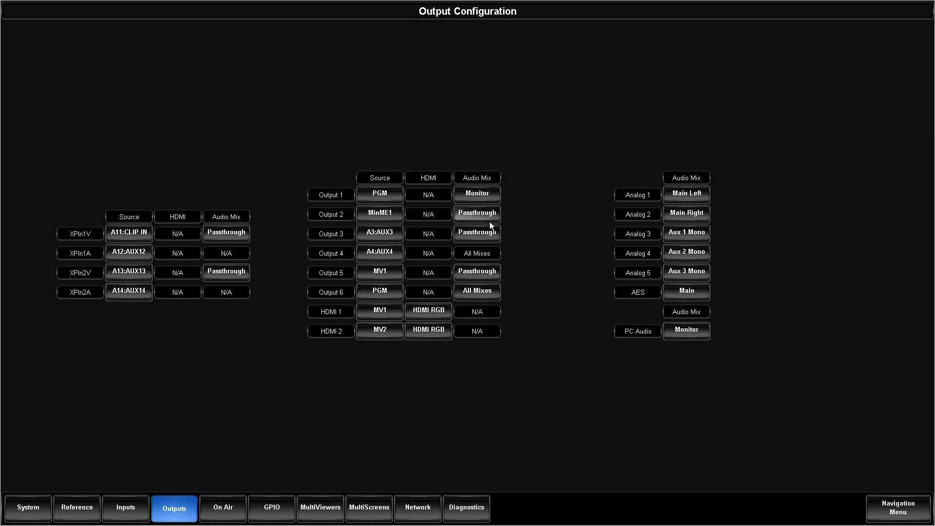
Set the audio mix of Output 1 to Main and that of Output 5 to Monitor
{"action": "left_click", "coordinate": [487, 197]}
{"action": "left_click", "coordinate": [583, 165]}
{"action": "left_click", "coordinate": [479, 274]}
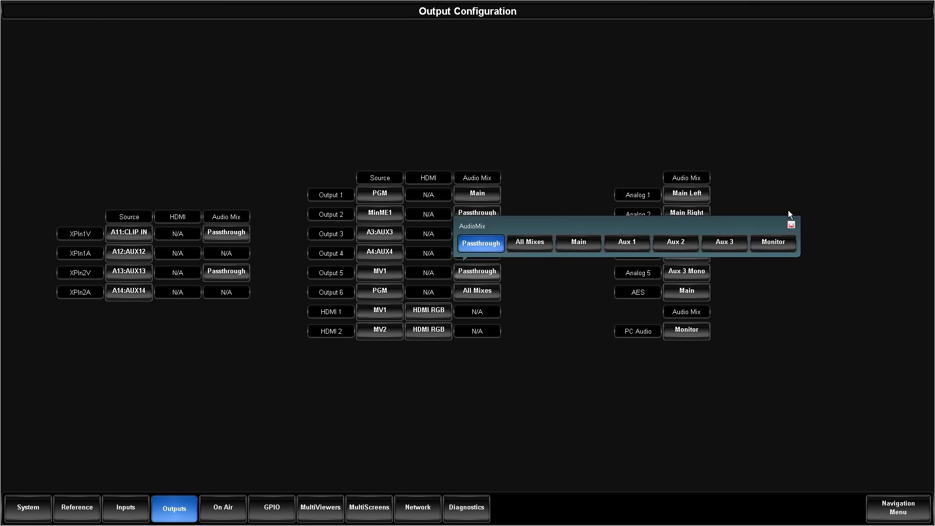
{"action": "left_click", "coordinate": [779, 241]}
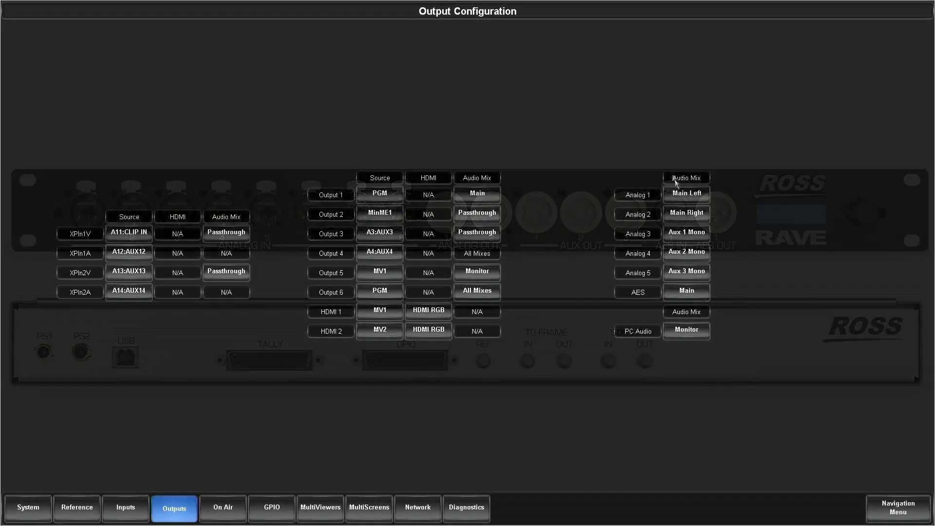
Examine the audio mix choices for the Analog 1, AES and PC Audio outputs, keeping their current assignments
{"action": "left_click", "coordinate": [683, 191]}
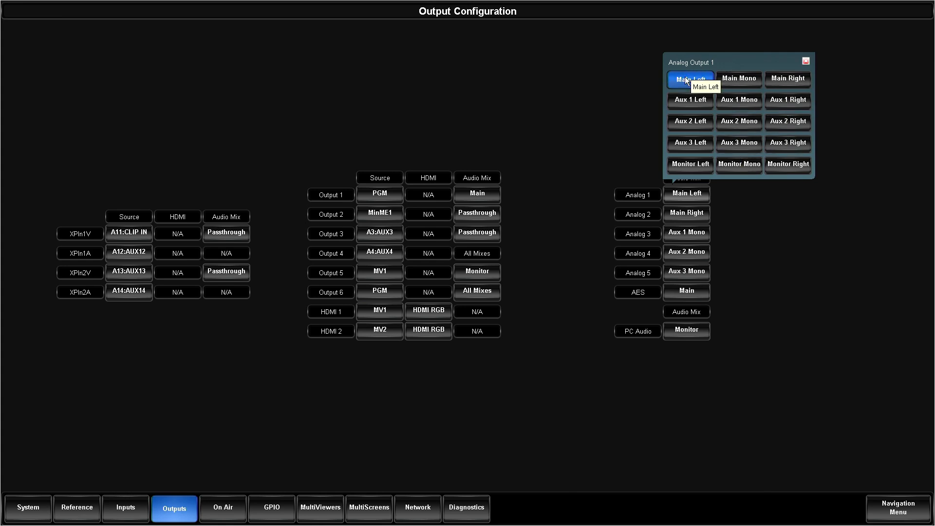
{"action": "left_click", "coordinate": [588, 99]}
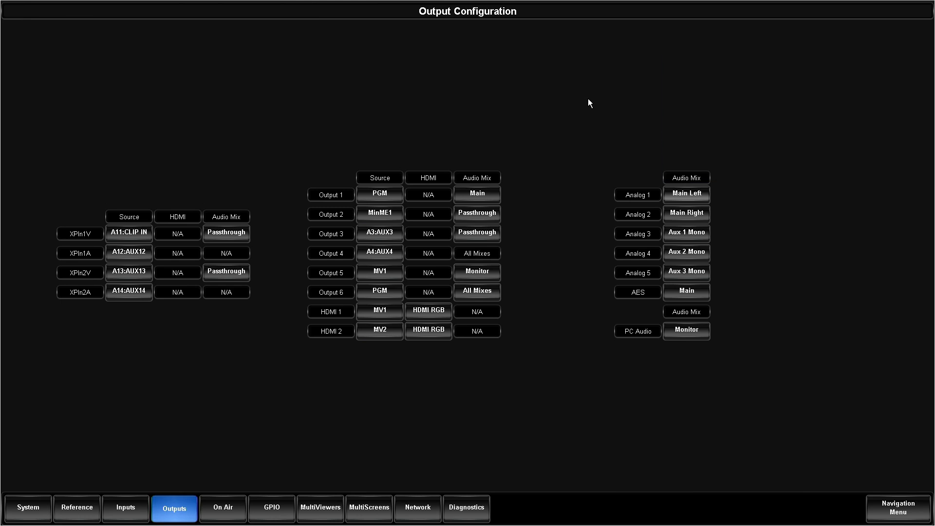
{"action": "left_click", "coordinate": [707, 295]}
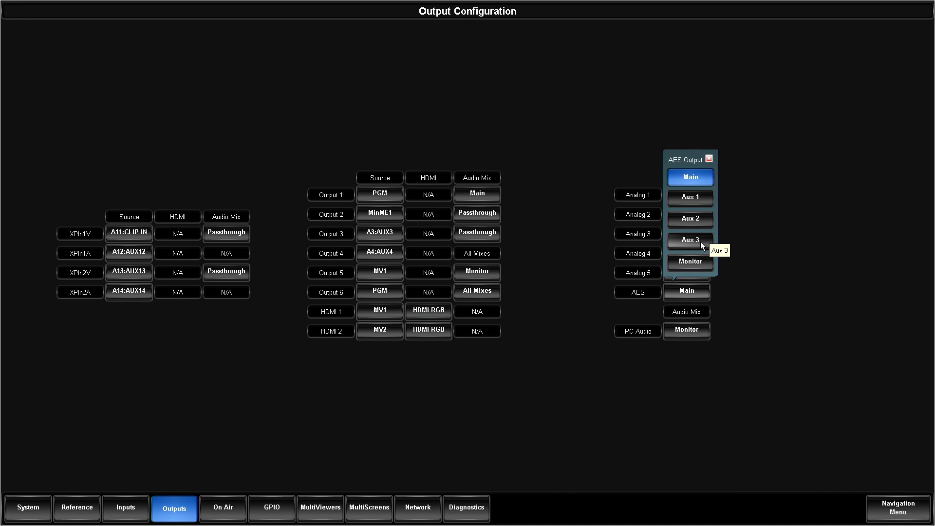
{"action": "left_click", "coordinate": [736, 234]}
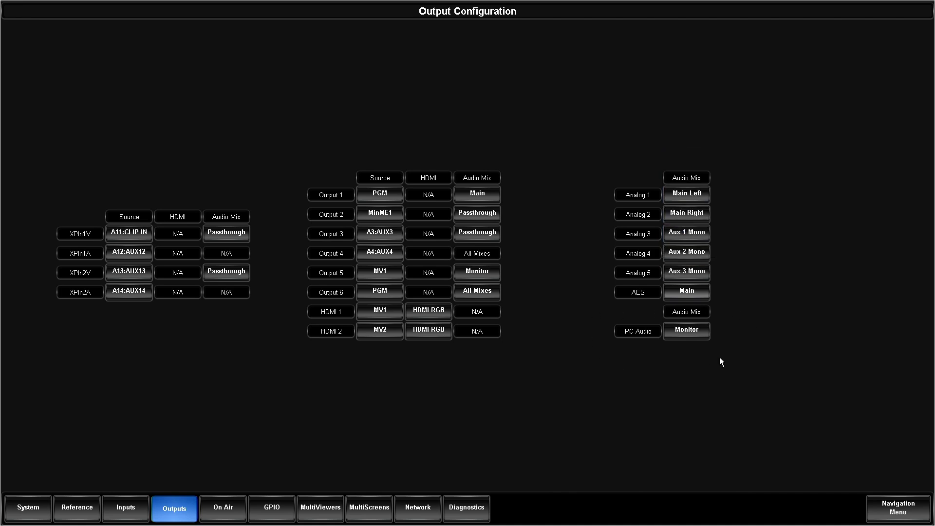
{"action": "left_click", "coordinate": [702, 332]}
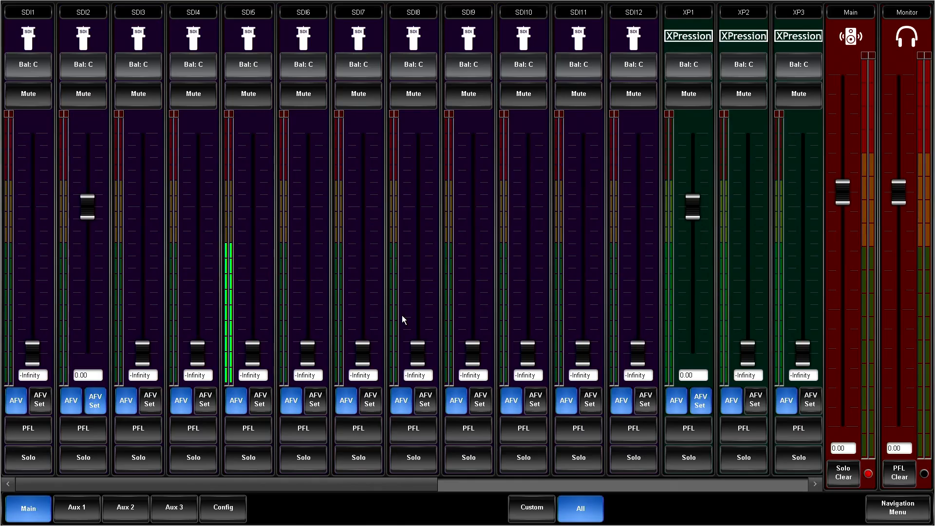
Show the Custom channel layout of the audio mixer's Main mix and lower the SDI2 fader slightly
{"action": "left_click", "coordinate": [517, 498]}
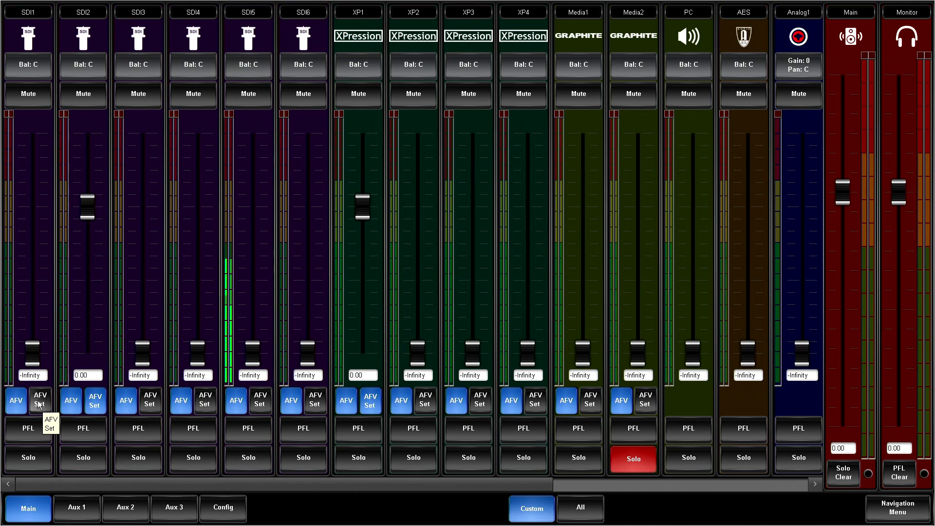
{"action": "mouse_move", "coordinate": [94, 213]}
{"action": "left_mouse_down"}
{"action": "mouse_move", "coordinate": [88, 272]}
{"action": "mouse_move", "coordinate": [87, 206]}
{"action": "mouse_move", "coordinate": [92, 231]}
{"action": "left_mouse_up"}
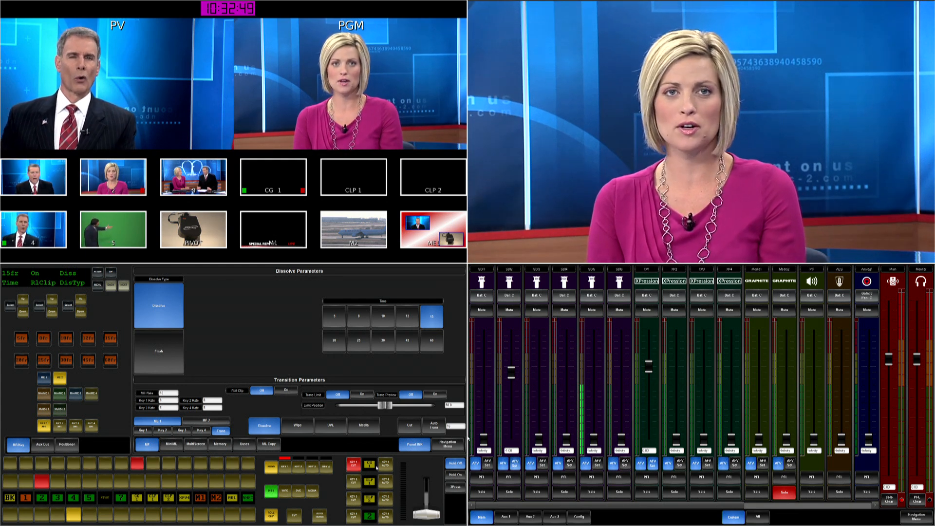
Try audio-follow-video with the keyers by cutting Key 1 off and back on, and Key 2 on and off
{"action": "left_click", "coordinate": [358, 467]}
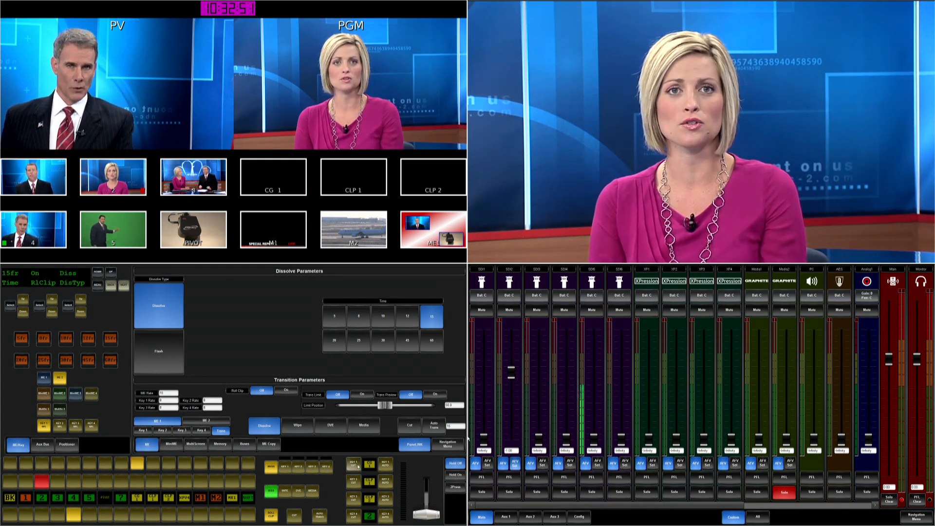
{"action": "left_click", "coordinate": [358, 467]}
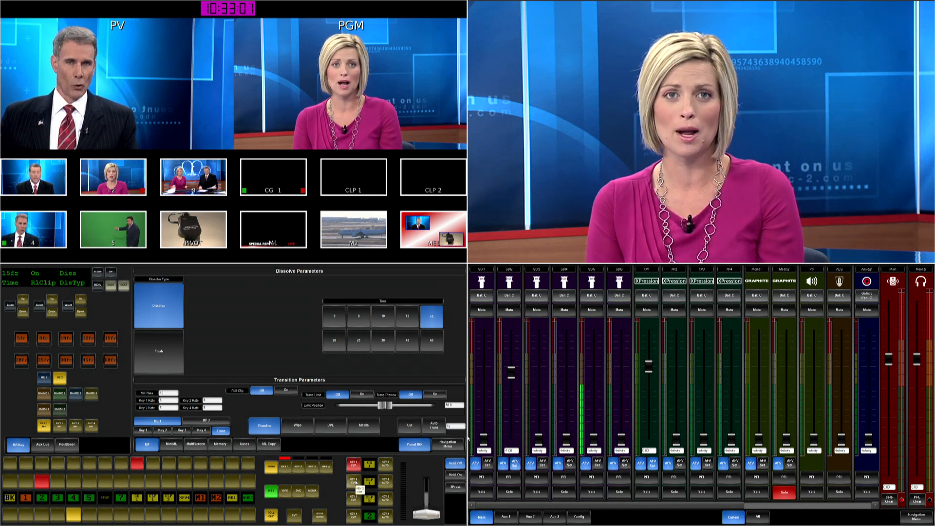
{"action": "left_click", "coordinate": [355, 483]}
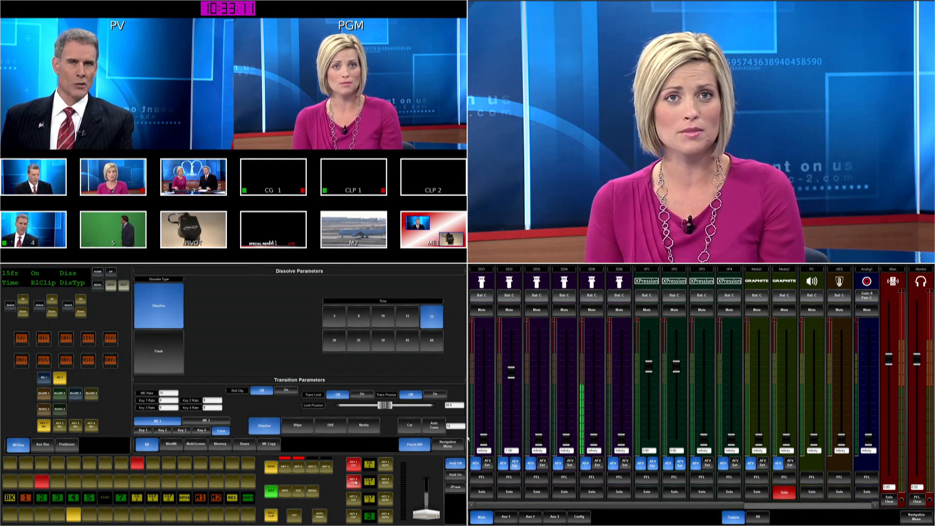
{"action": "left_click", "coordinate": [350, 485]}
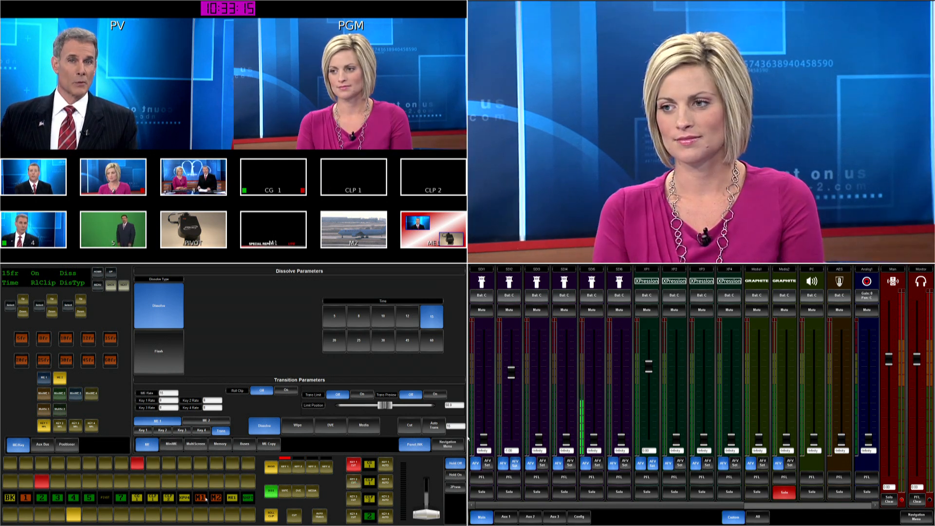
Put the Planes clip on preview and run an auto transition to program
{"action": "left_click", "coordinate": [153, 514]}
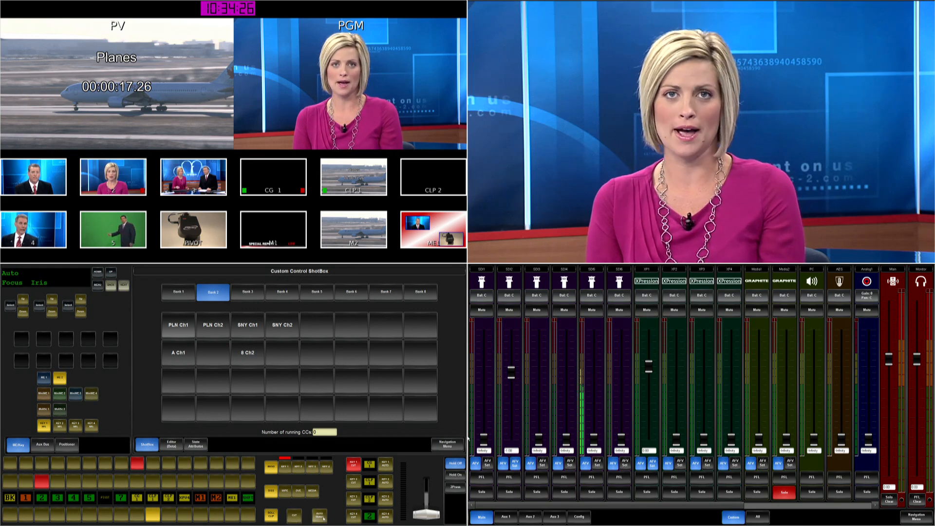
{"action": "left_click", "coordinate": [320, 517]}
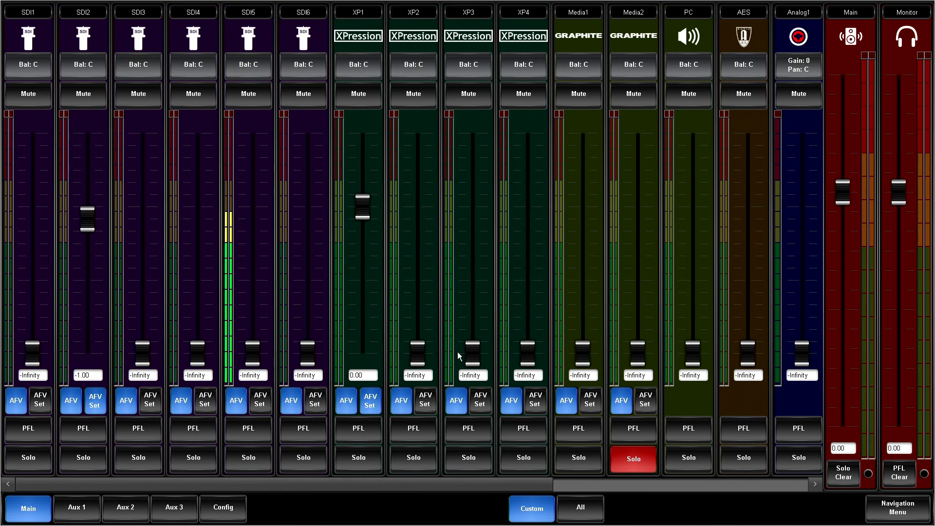
Raise the Media1 fader to 1.00 and turn off audio-follow-video for that channel
{"action": "left_click_drag", "start_coordinate": [583, 355], "coordinate": [585, 200]}
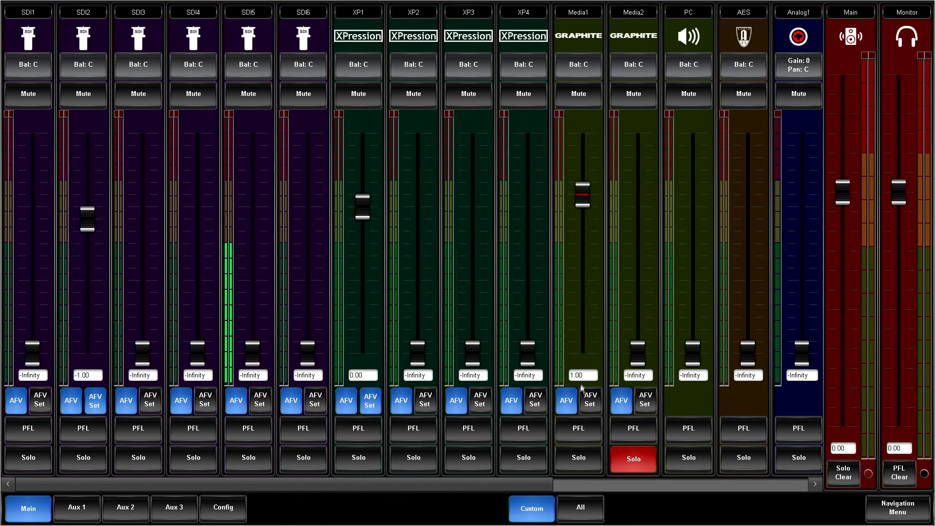
{"action": "left_click", "coordinate": [570, 400]}
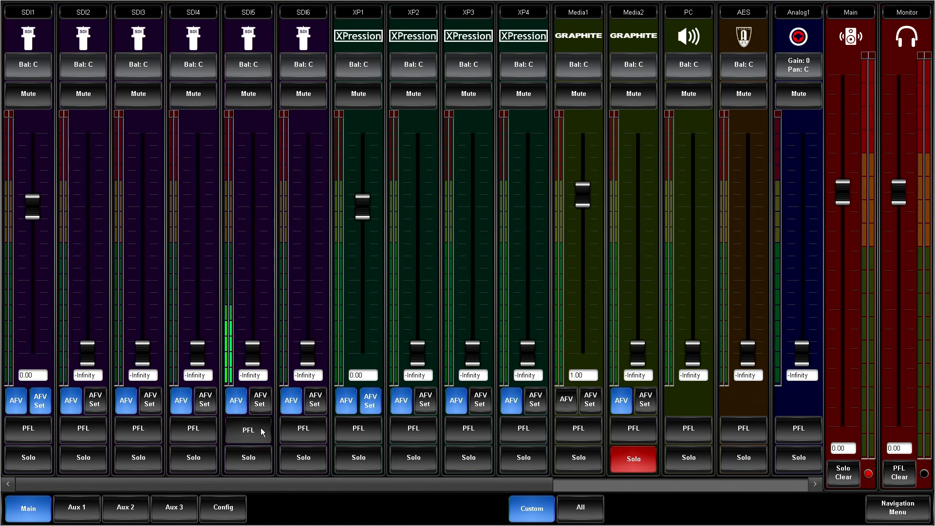
Try pre-fader listening on SDI5, toggling it on and off and ending with a PFL clear
{"action": "left_click", "coordinate": [261, 428]}
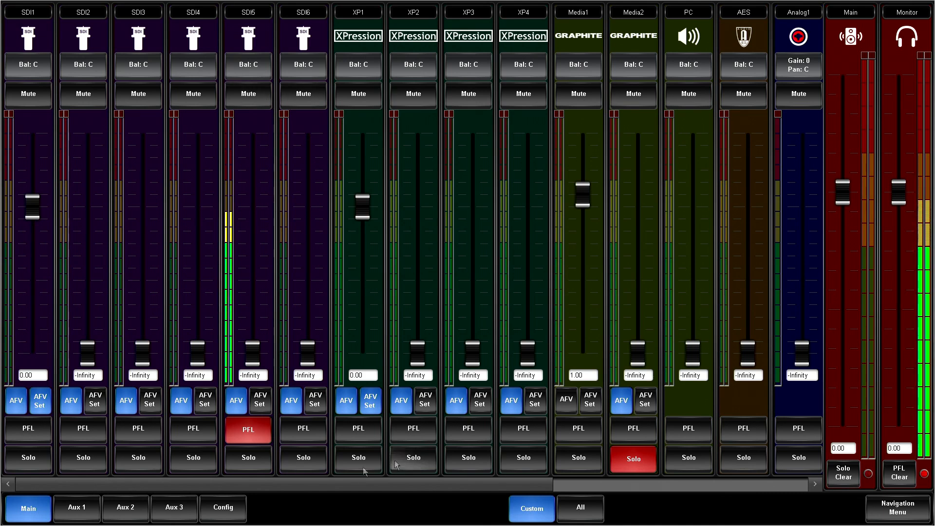
{"action": "left_click", "coordinate": [246, 430]}
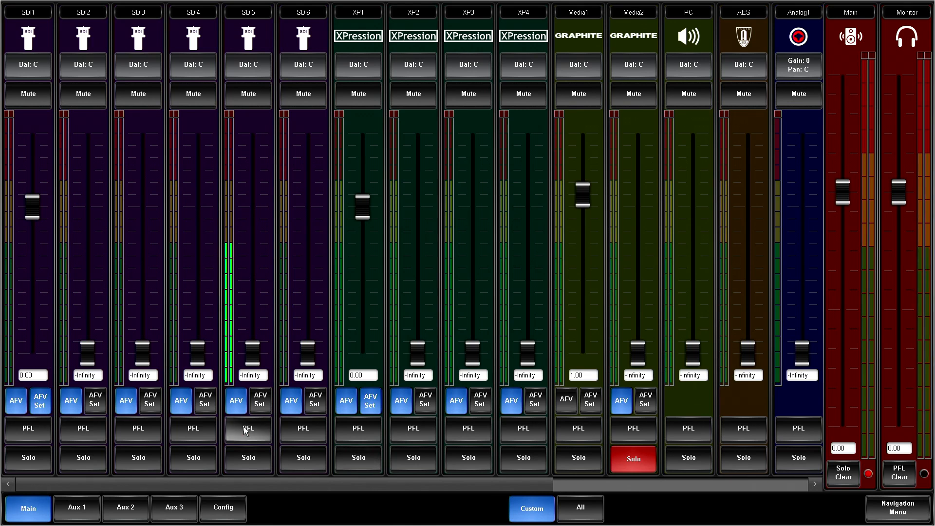
{"action": "left_click", "coordinate": [246, 430]}
{"action": "left_click", "coordinate": [895, 476]}
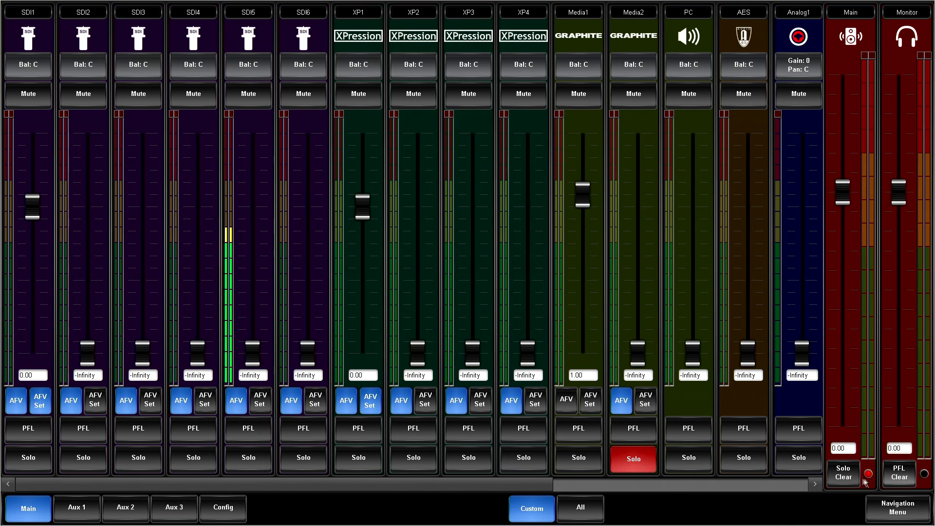
Clear the existing solo in the Main mix and solo the SDI5 channel, toggling its solo to demonstrate it
{"action": "left_click", "coordinate": [843, 472]}
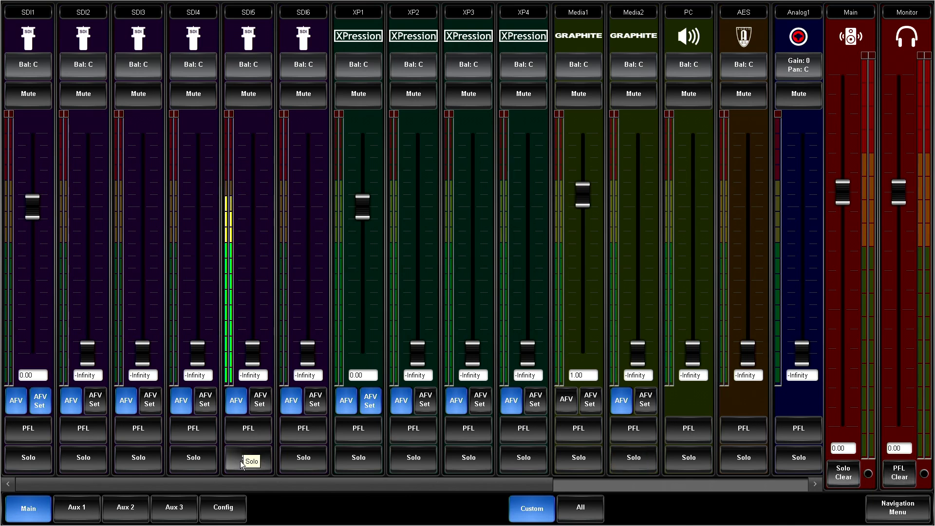
{"action": "left_click", "coordinate": [241, 464]}
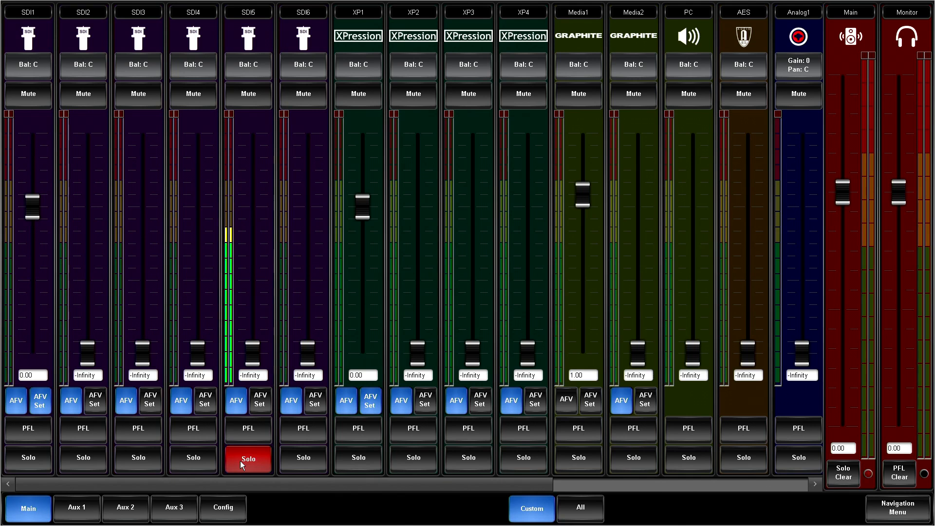
{"action": "left_click", "coordinate": [241, 461]}
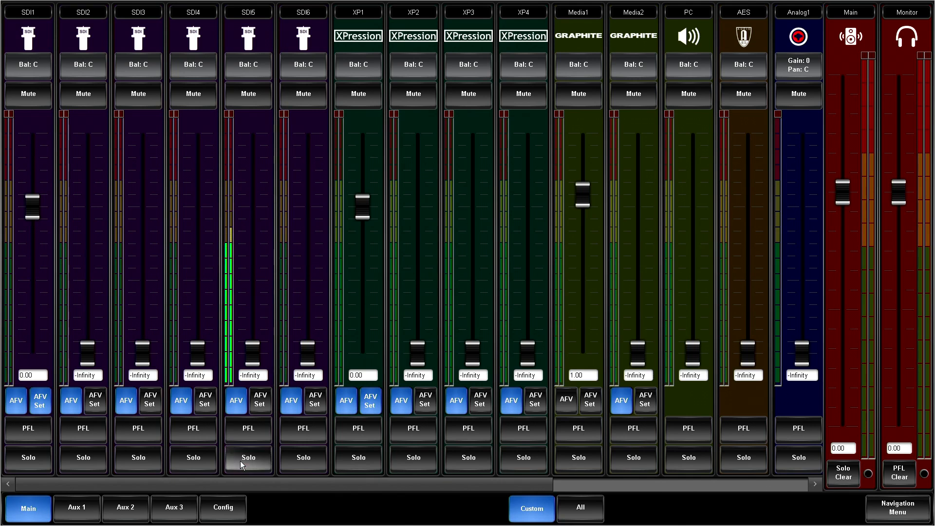
{"action": "left_click", "coordinate": [241, 460]}
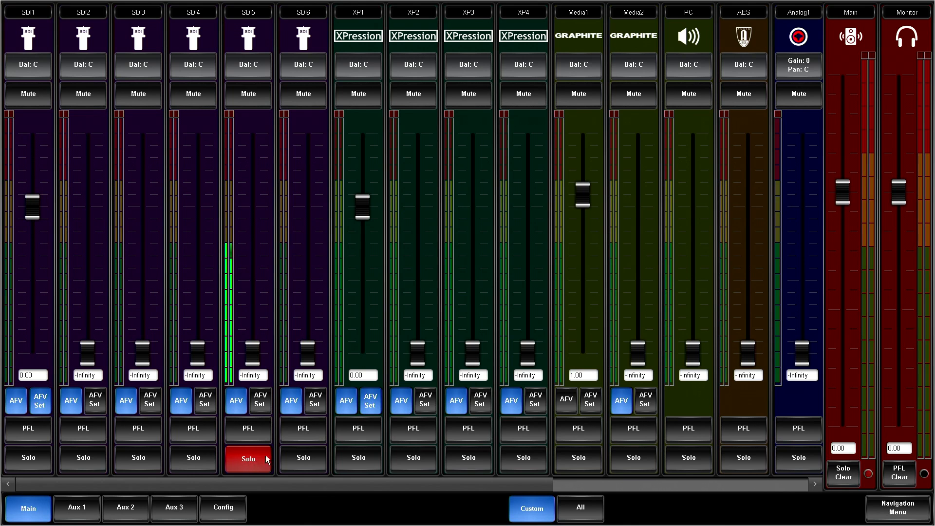
Try SDI5 fader levels of -1.25, 1.00 and -0.75 on the soloed channel, and lower the fader
{"action": "left_click_drag", "start_coordinate": [253, 359], "coordinate": [254, 227]}
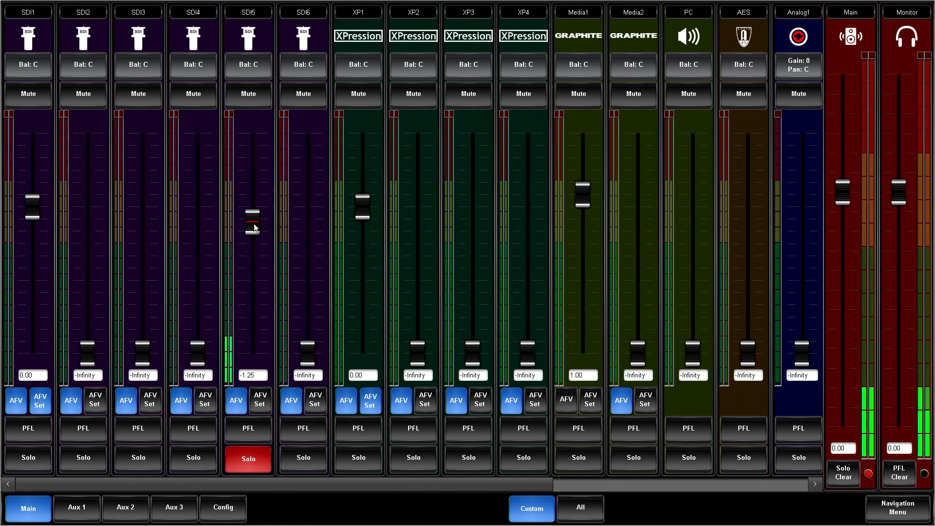
{"action": "left_click_drag", "start_coordinate": [254, 228], "coordinate": [255, 201]}
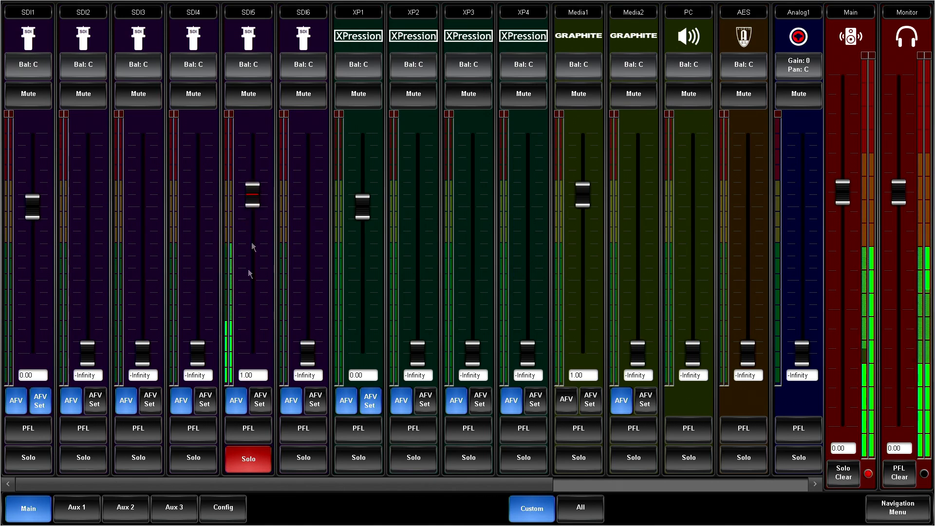
{"action": "left_click_drag", "start_coordinate": [254, 205], "coordinate": [259, 250]}
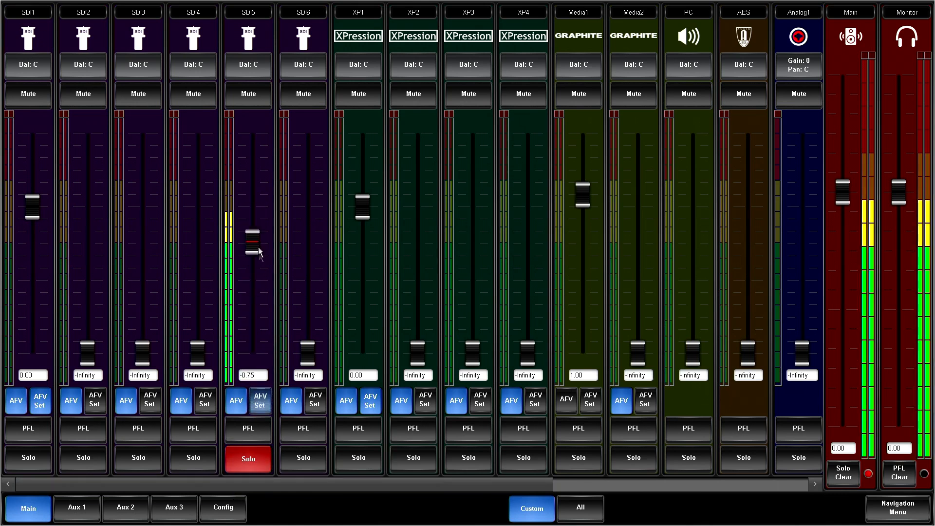
{"action": "left_click_drag", "start_coordinate": [259, 249], "coordinate": [259, 338]}
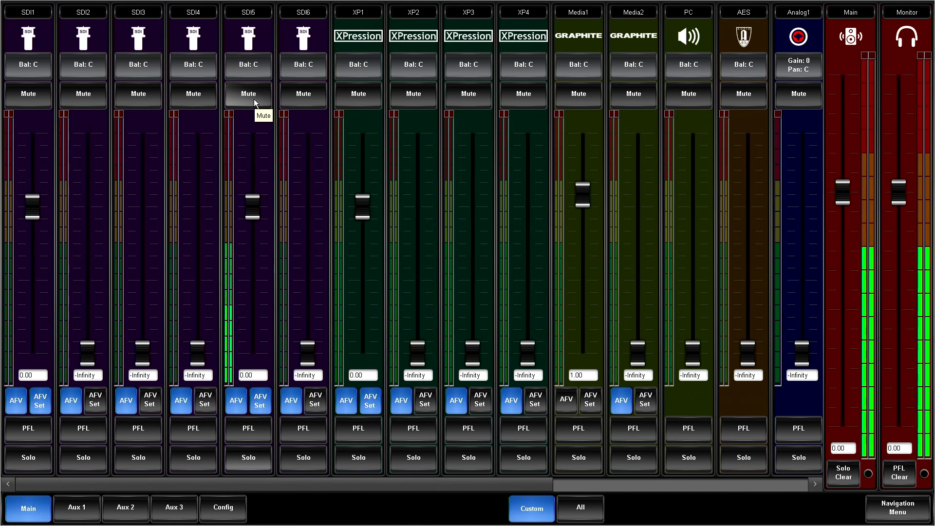
Mute and unmute the SDI5 channel twice to compare the Main mix with and without it
{"action": "left_click", "coordinate": [253, 95]}
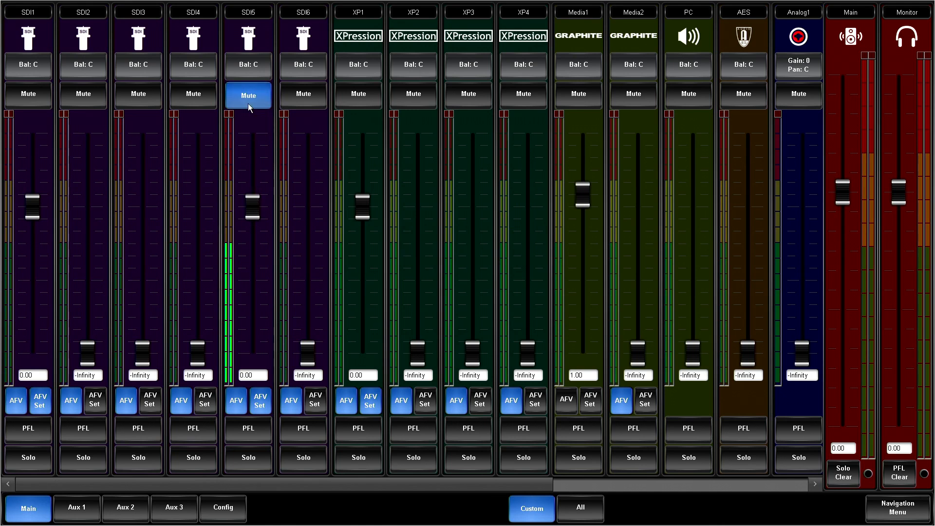
{"action": "left_click", "coordinate": [248, 104]}
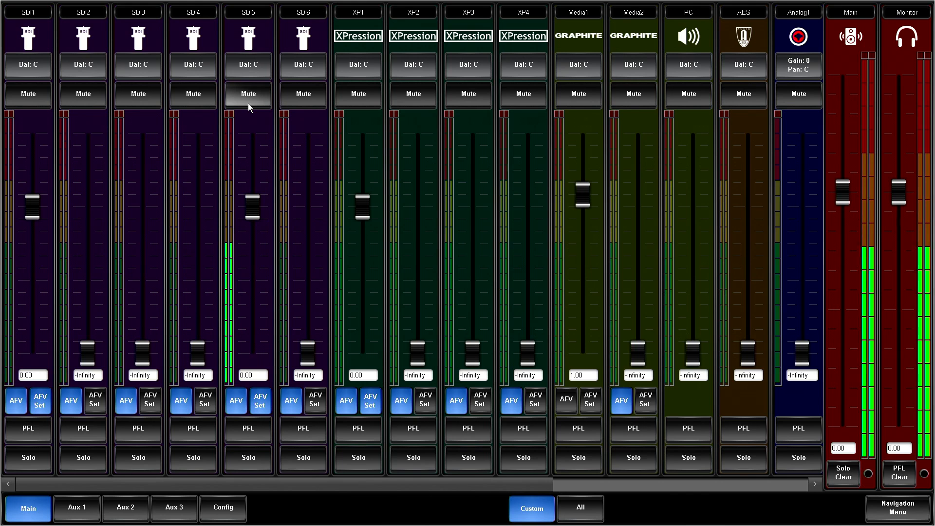
{"action": "left_click", "coordinate": [247, 104]}
{"action": "left_click", "coordinate": [247, 103]}
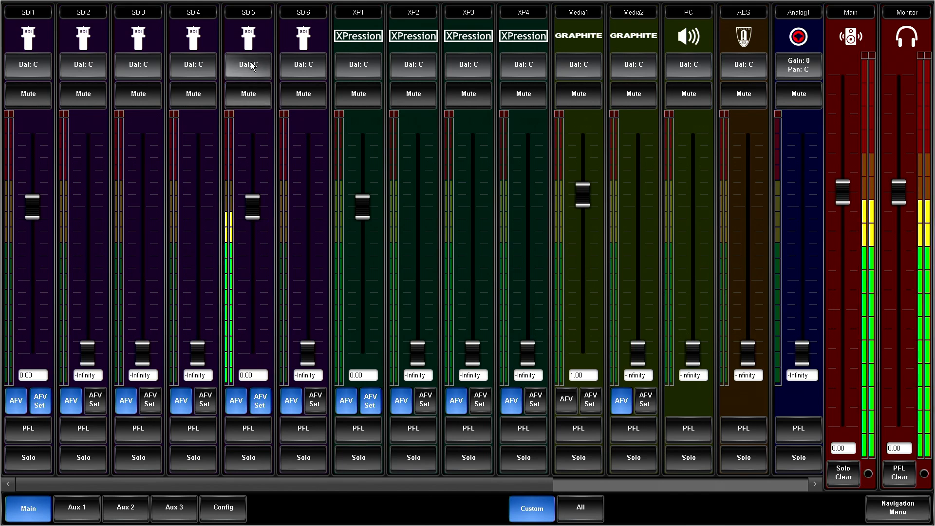
Try the SDI5 balance at 100R, reset it to the centre default, and close the balance control
{"action": "left_click", "coordinate": [252, 68]}
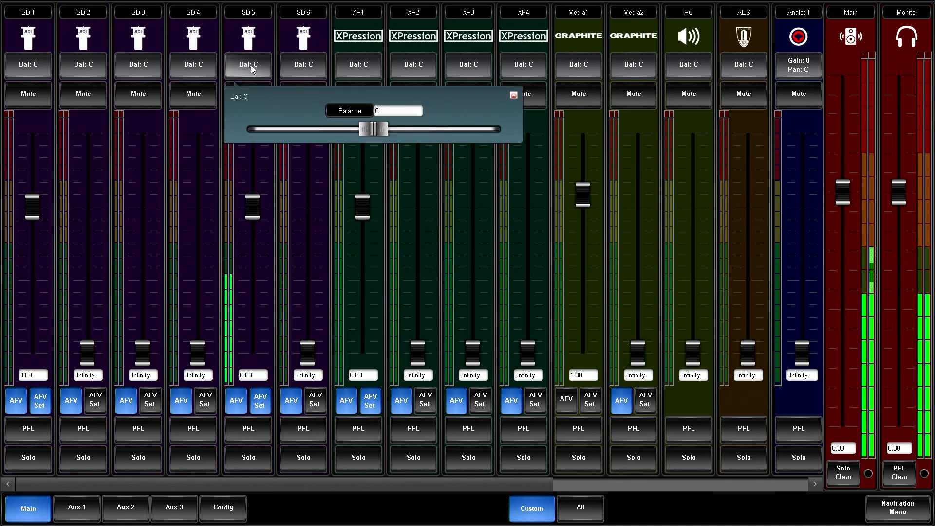
{"action": "left_click_drag", "start_coordinate": [374, 130], "coordinate": [509, 129]}
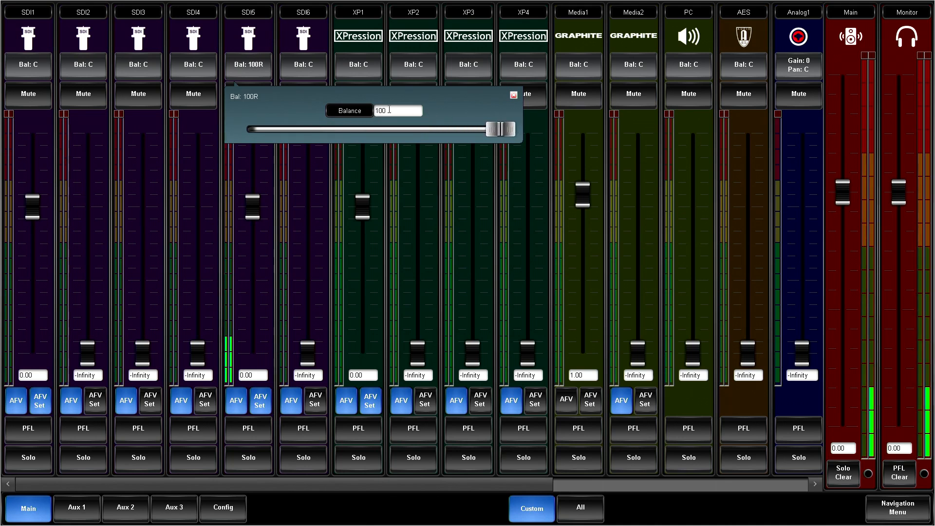
{"action": "left_click", "coordinate": [350, 112]}
{"action": "left_click", "coordinate": [521, 173]}
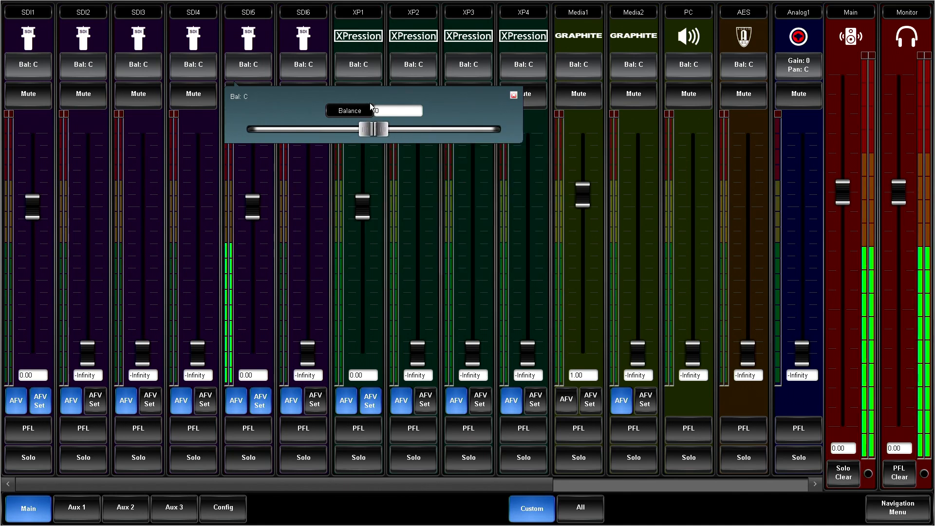
{"action": "left_click", "coordinate": [260, 69]}
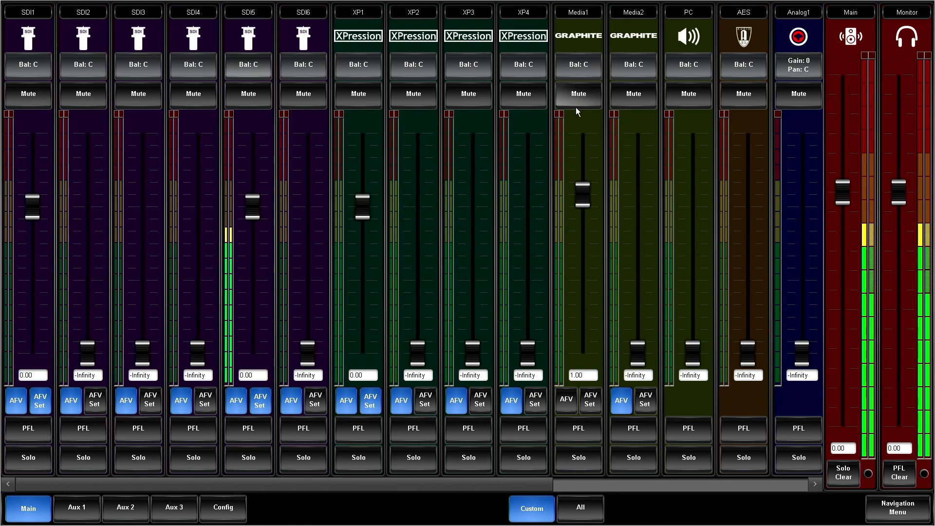
Look at the balance controls of Media1 and PC, and briefly mute and unmute Media1
{"action": "left_click", "coordinate": [579, 66]}
{"action": "left_click", "coordinate": [578, 66]}
{"action": "left_click", "coordinate": [587, 98]}
{"action": "left_click", "coordinate": [586, 98]}
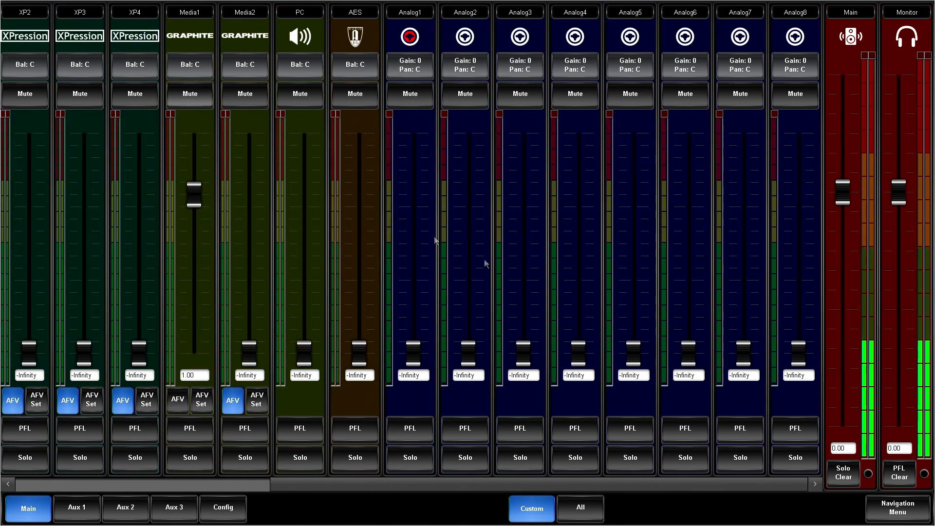
{"action": "left_click", "coordinate": [301, 70]}
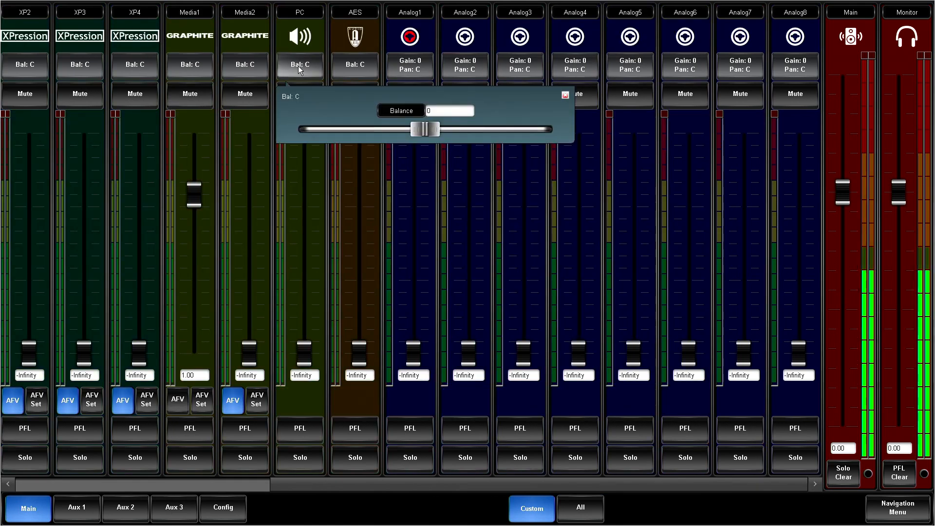
{"action": "left_click", "coordinate": [301, 70]}
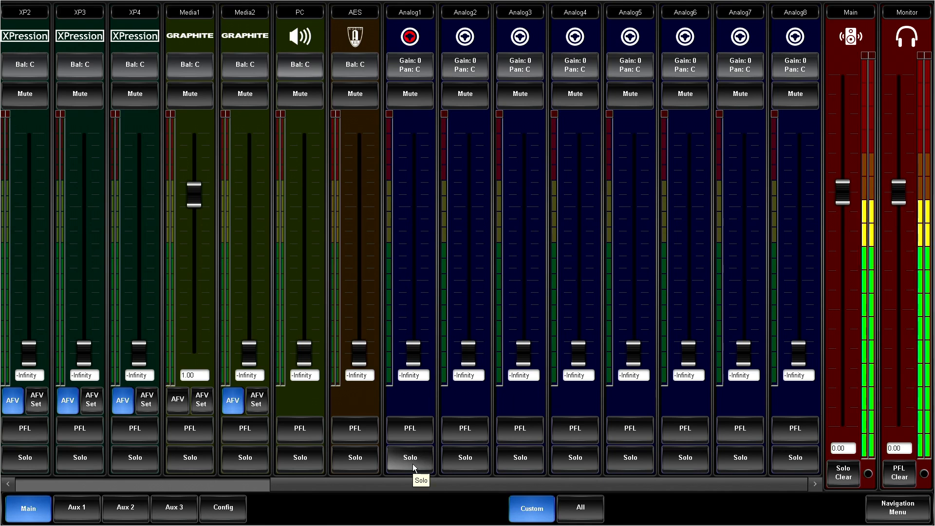
Try Analog1's pan at 85R and its gain at 60 dB, returning both to 0
{"action": "left_click", "coordinate": [406, 70]}
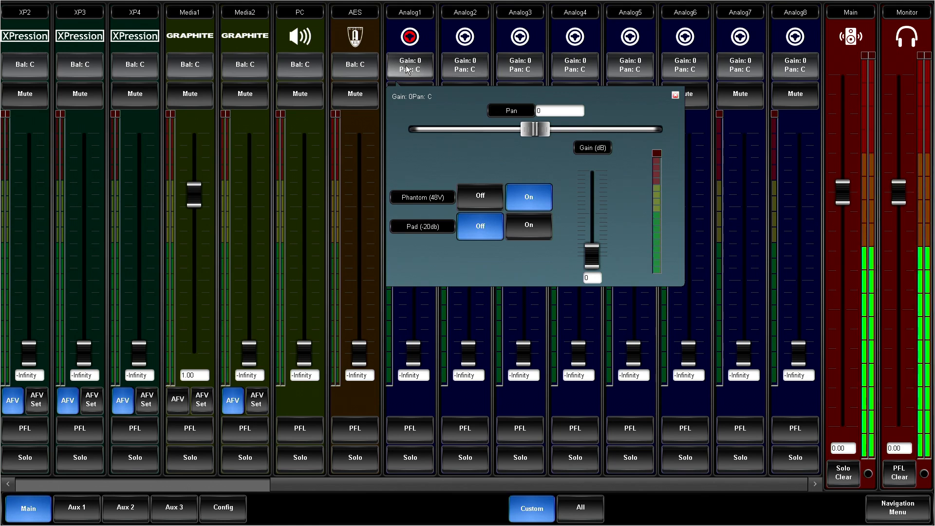
{"action": "left_click_drag", "start_coordinate": [540, 130], "coordinate": [647, 130]}
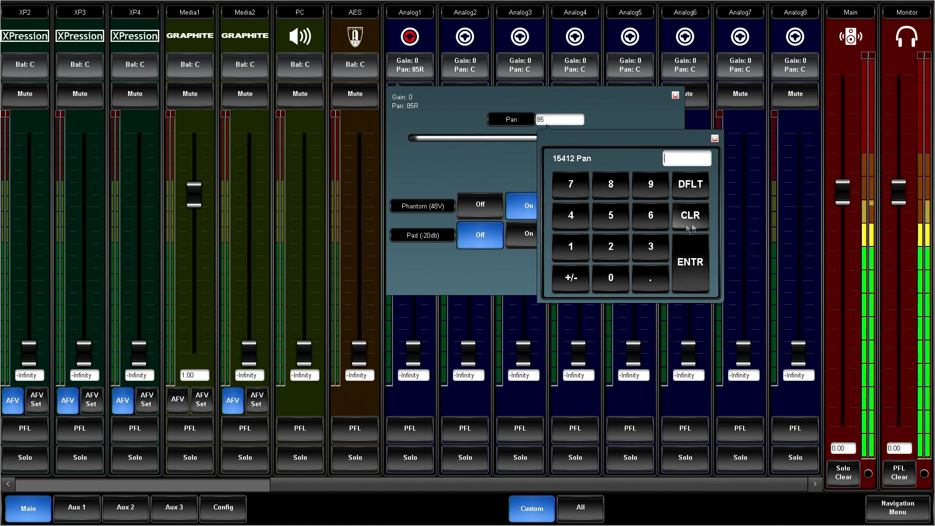
{"action": "left_click", "coordinate": [690, 187]}
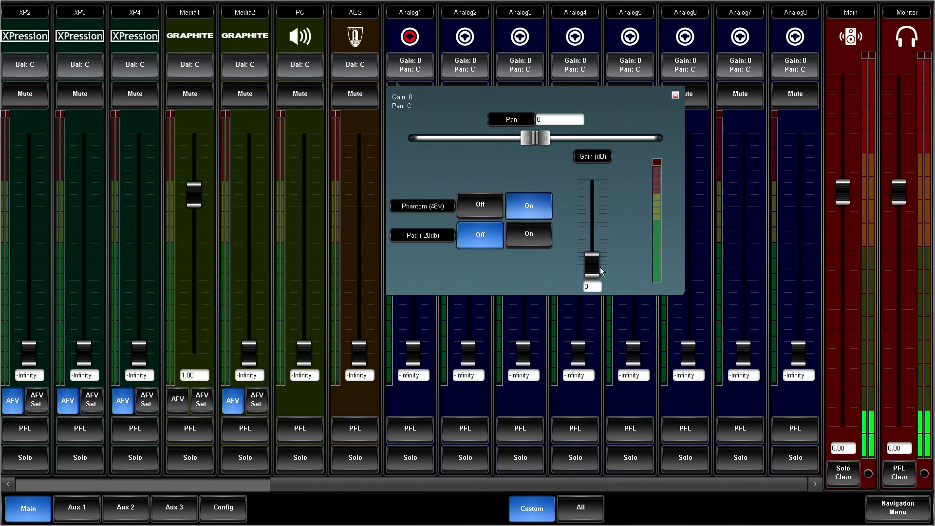
{"action": "left_click_drag", "start_coordinate": [597, 266], "coordinate": [594, 182]}
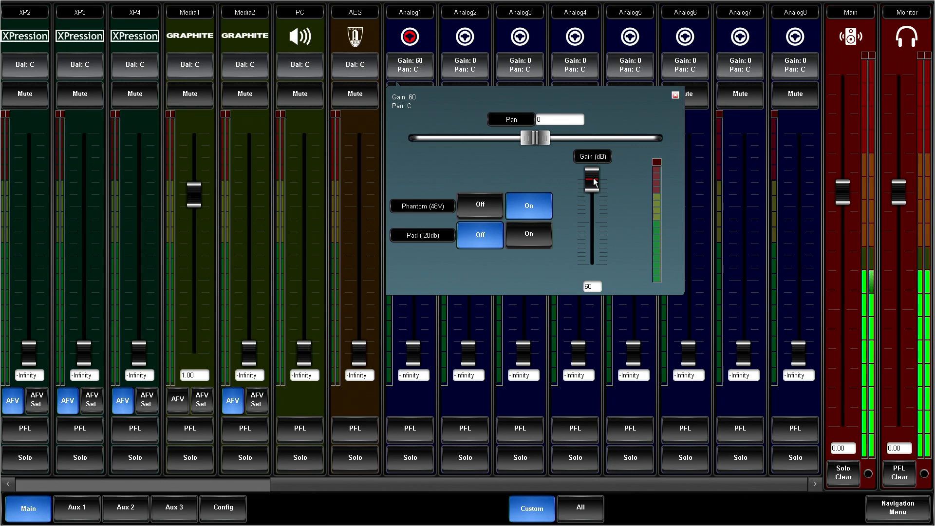
{"action": "left_click_drag", "start_coordinate": [592, 188], "coordinate": [607, 278]}
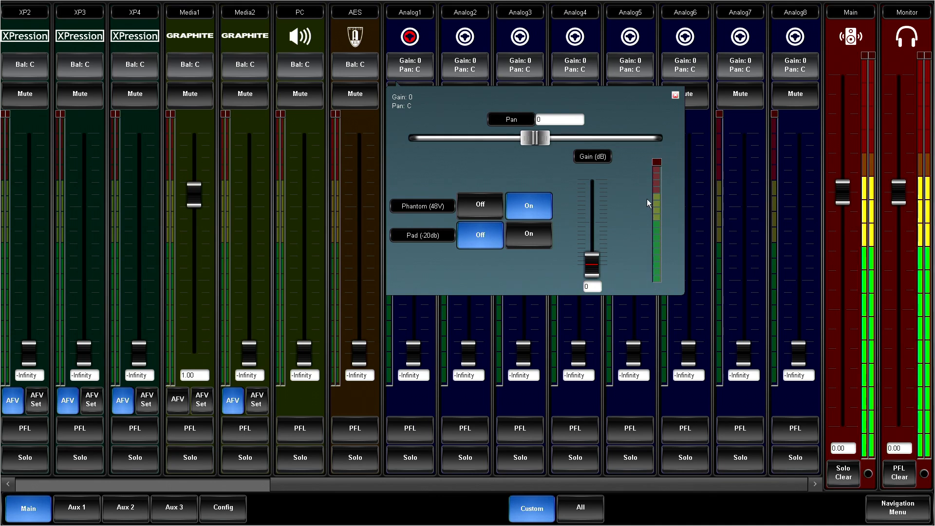
Turn off the 48V phantom power of Analog1 and pan the channel to 100L
{"action": "left_click", "coordinate": [480, 204]}
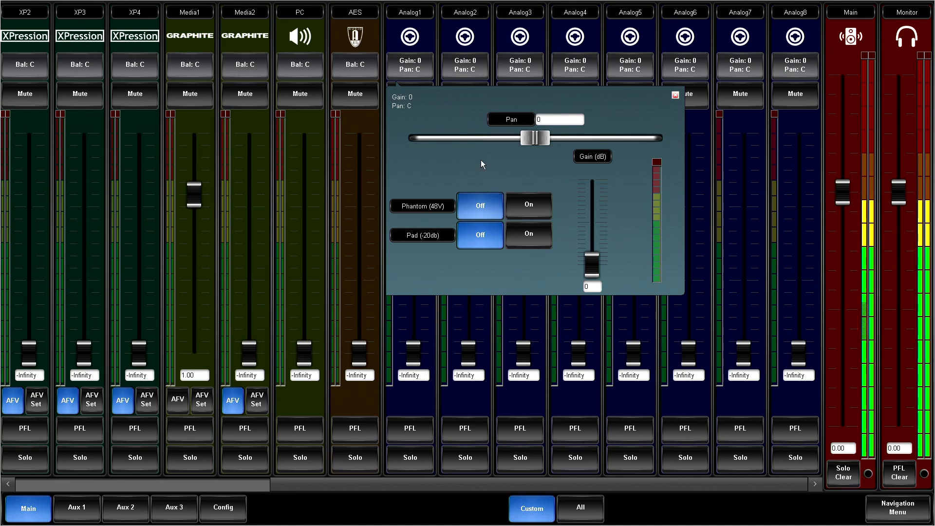
{"action": "left_click_drag", "start_coordinate": [535, 139], "coordinate": [369, 162]}
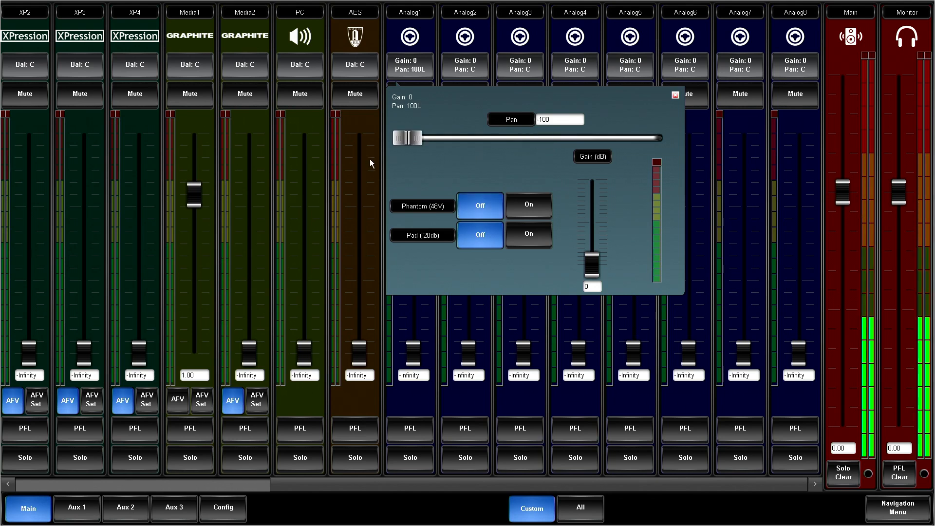
Pan the Analog2 channel to 100R and close its input settings
{"action": "left_click", "coordinate": [449, 68]}
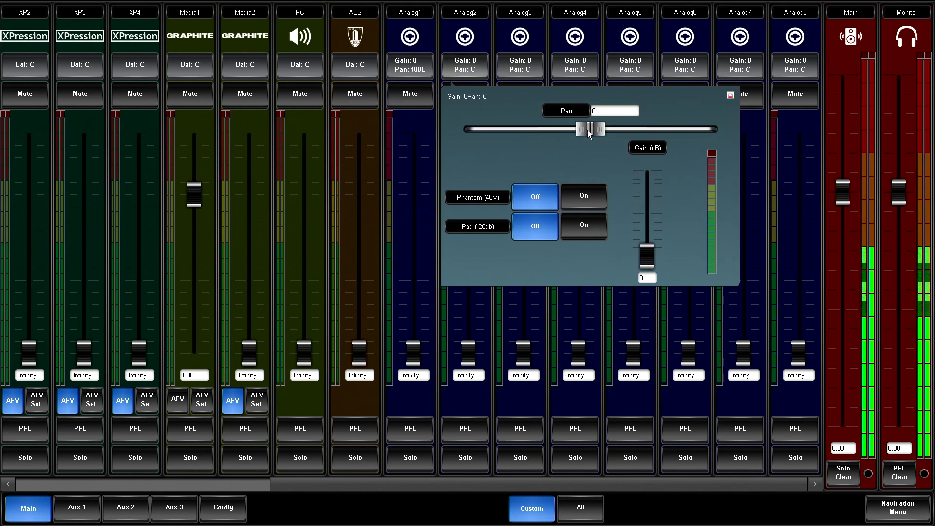
{"action": "left_click_drag", "start_coordinate": [589, 134], "coordinate": [719, 130]}
{"action": "left_click", "coordinate": [487, 72]}
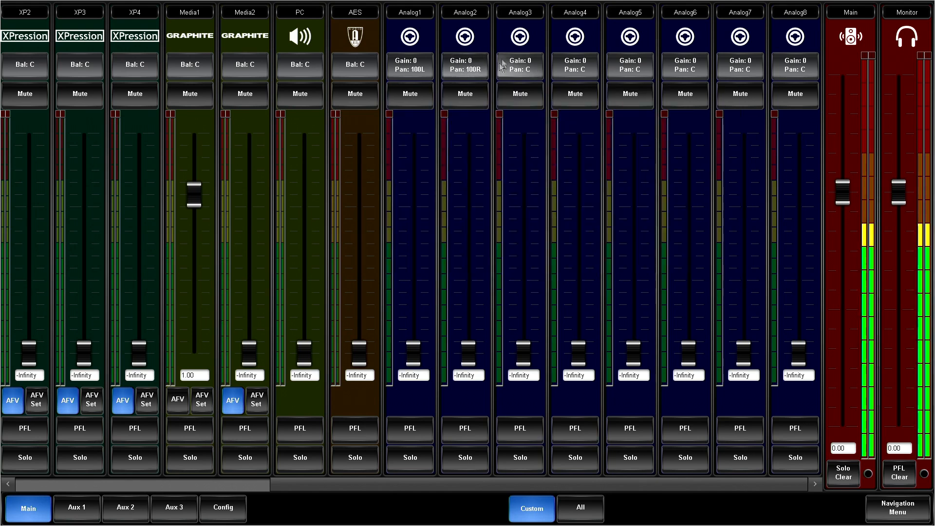